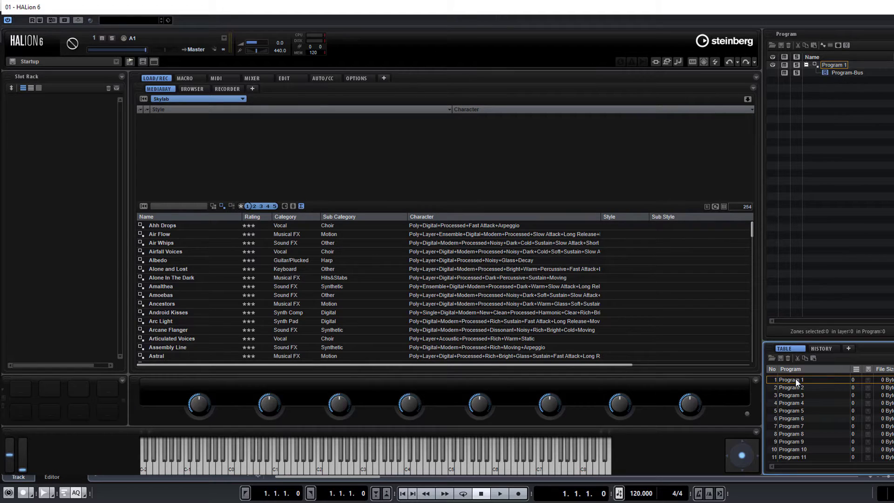
Load the empty Program 1 from the program table into the first slot of the Slot Rack
{"action": "scroll", "coordinate": [795, 379], "scroll_direction": "down", "scroll_amount": 3}
{"action": "left_click", "coordinate": [795, 379]}
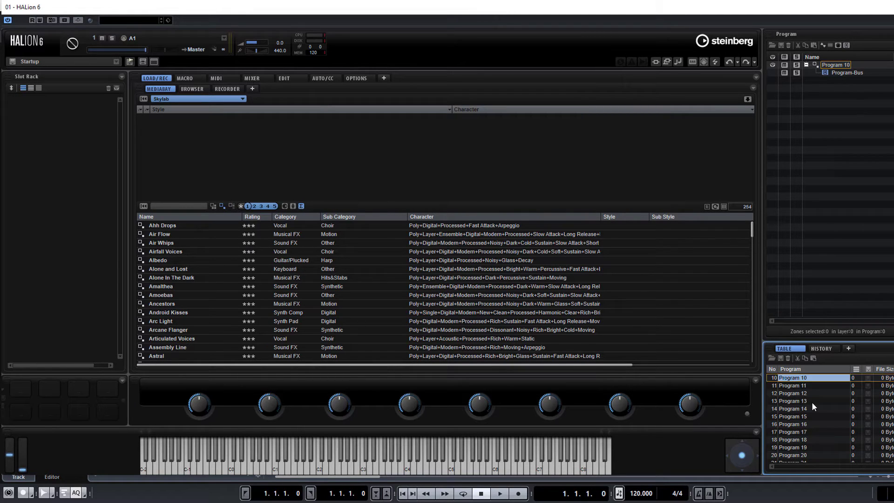
{"action": "scroll", "coordinate": [811, 402], "scroll_direction": "up", "scroll_amount": 3}
{"action": "left_click", "coordinate": [784, 381]}
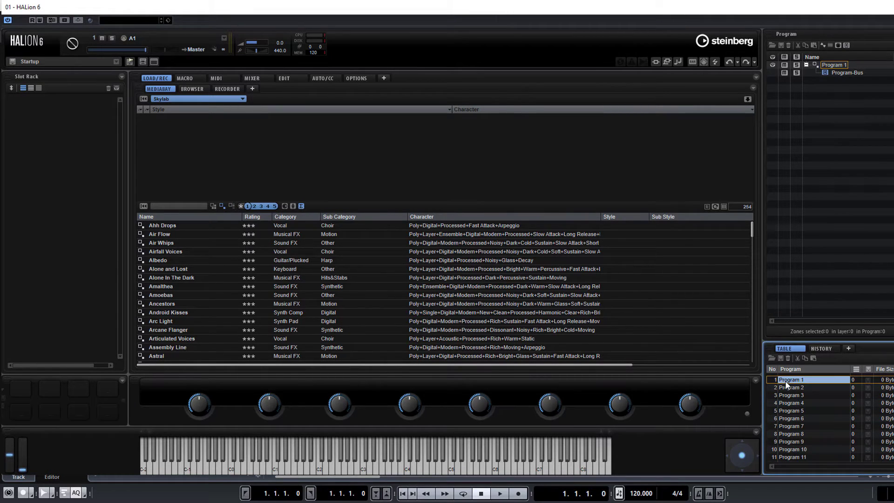
{"action": "left_click_drag", "start_coordinate": [785, 381], "coordinate": [41, 133]}
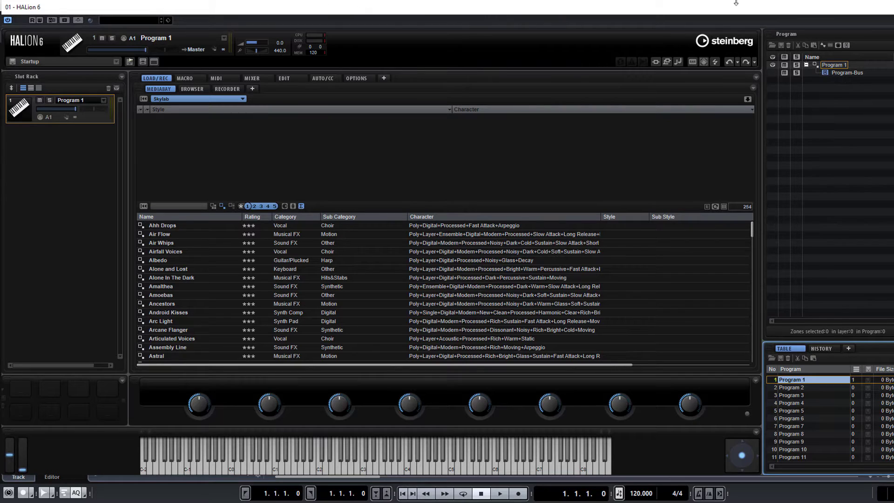
Add a Synth Zone to Program 1 and open its sound parameters for editing
{"action": "left_click", "coordinate": [822, 46]}
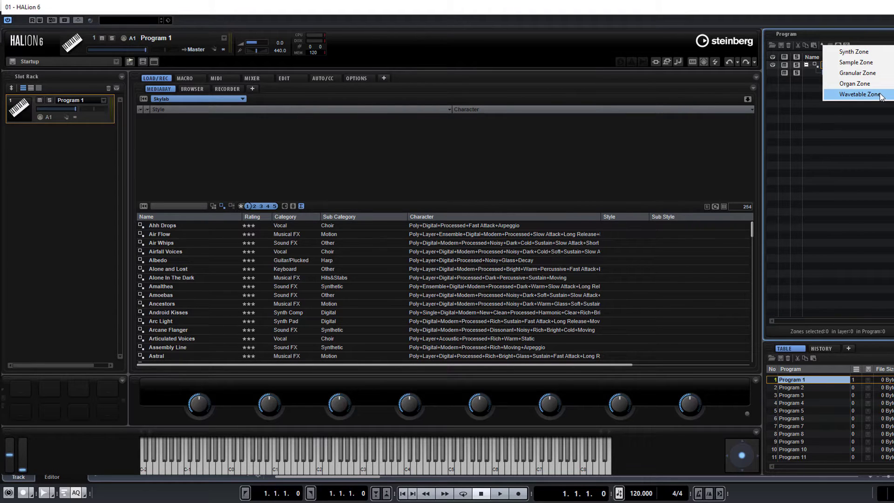
{"action": "left_click", "coordinate": [867, 52]}
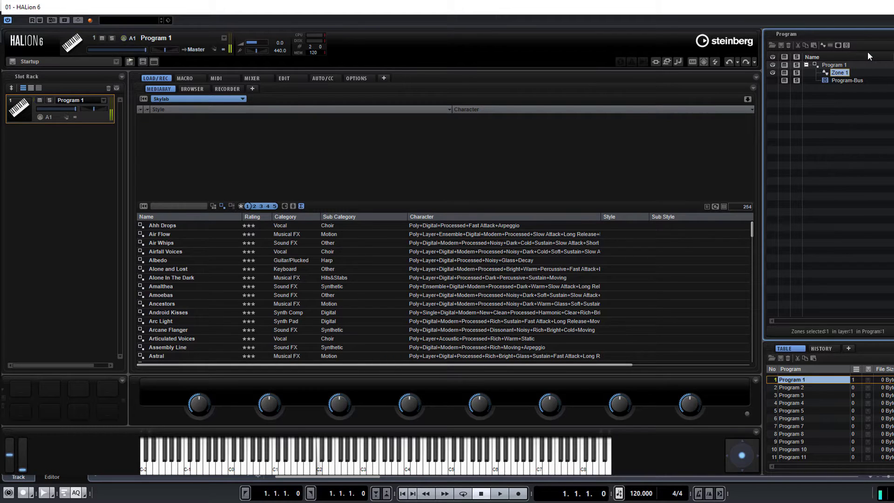
{"action": "left_click", "coordinate": [285, 79]}
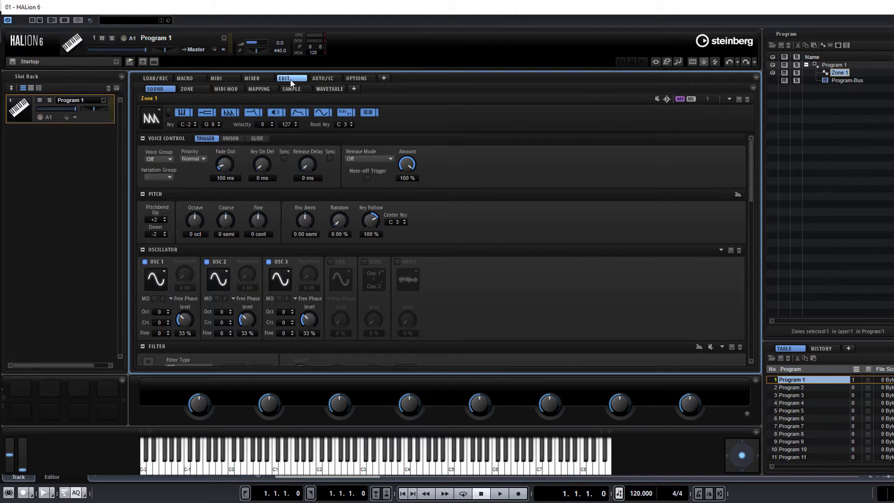
Show the zone's sections one at a time and set the octave in the Pitch section to 1 oct
{"action": "left_click", "coordinate": [170, 114]}
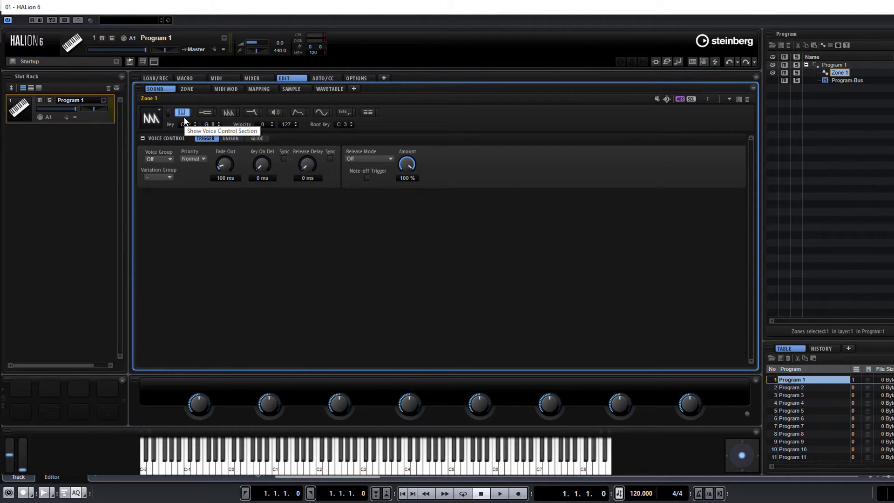
{"action": "left_click", "coordinate": [204, 114]}
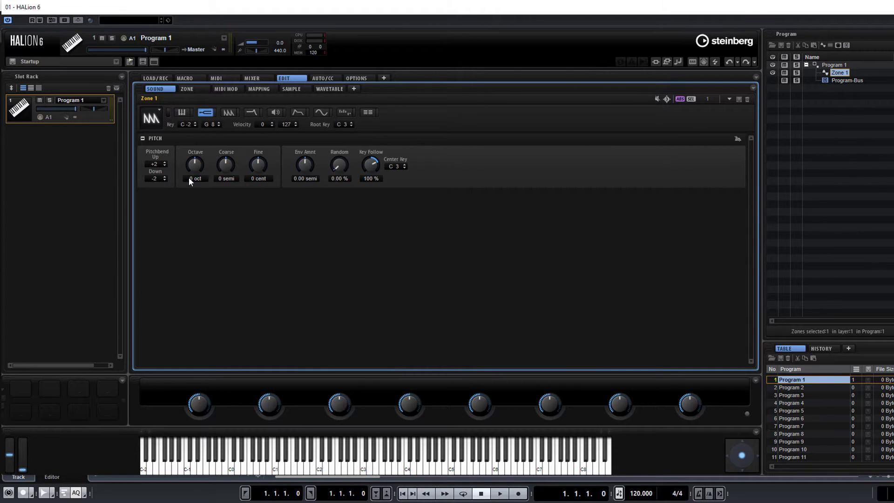
{"action": "mouse_move", "coordinate": [194, 164]}
{"action": "left_mouse_down"}
{"action": "mouse_move", "coordinate": [206, 165]}
{"action": "mouse_move", "coordinate": [206, 218]}
{"action": "mouse_move", "coordinate": [207, 172]}
{"action": "left_mouse_up"}
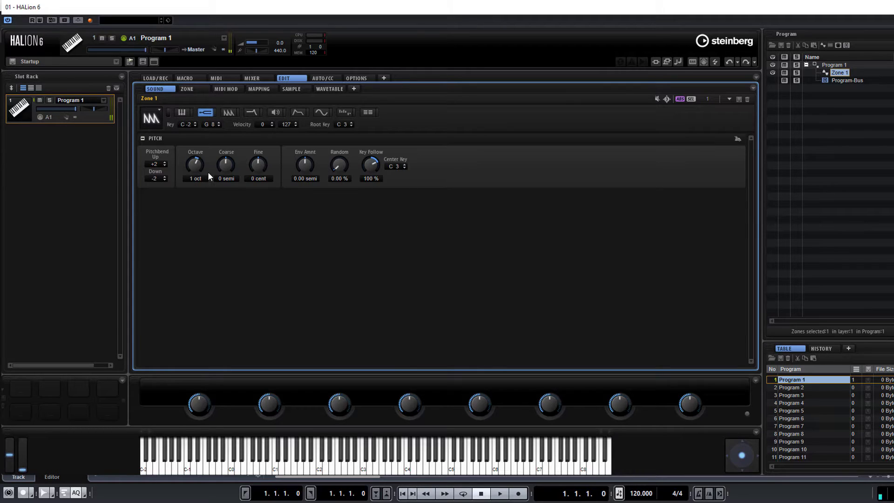
Show the Oscillator section and try switching the Sub, Ring and Noise oscillators on and off again
{"action": "left_click", "coordinate": [228, 113]}
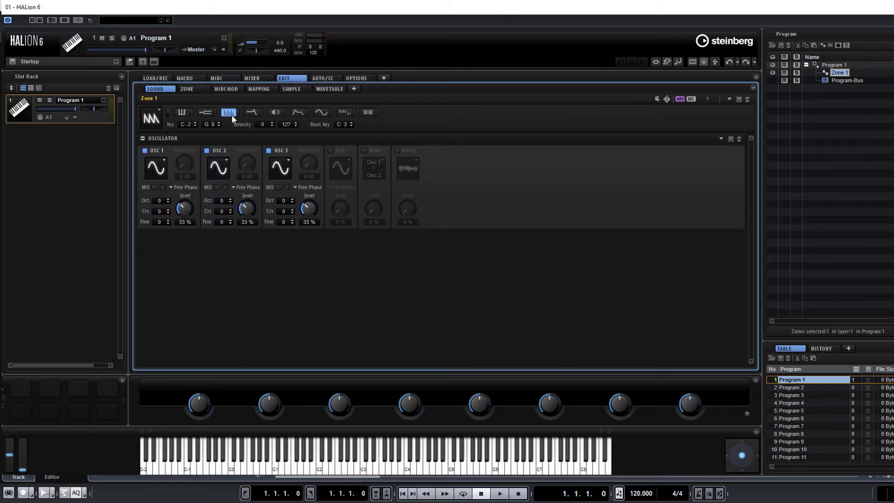
{"action": "left_click", "coordinate": [330, 151]}
{"action": "left_click", "coordinate": [363, 150]}
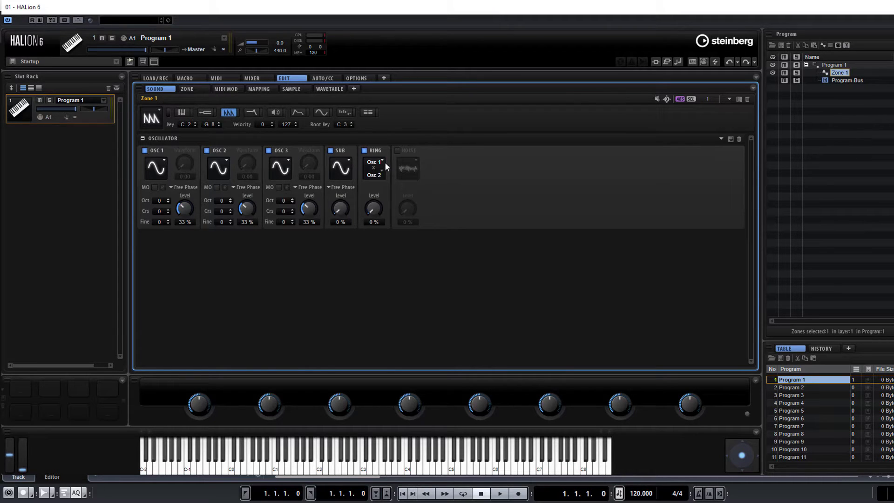
{"action": "left_click", "coordinate": [397, 151]}
{"action": "left_click", "coordinate": [397, 150]}
{"action": "left_click", "coordinate": [330, 150]}
{"action": "left_click", "coordinate": [363, 151]}
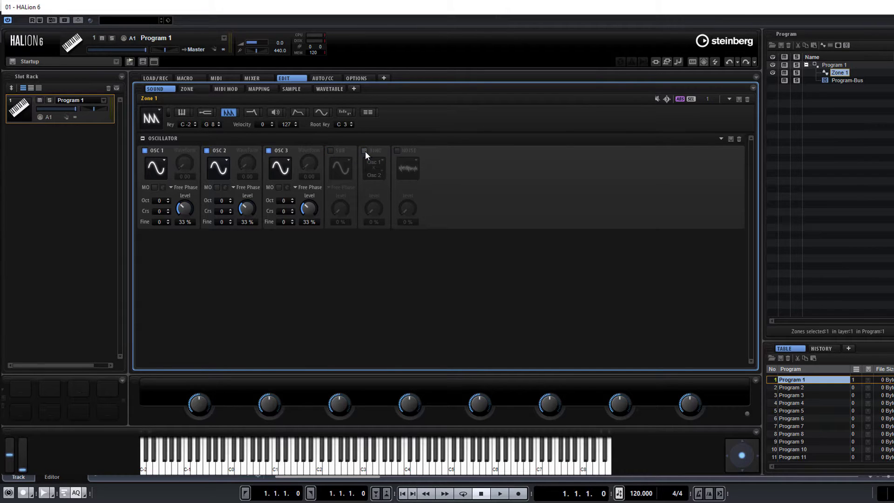
Switch off oscillators 3 and 2, and set oscillator 1's waveform to Saw
{"action": "left_click", "coordinate": [269, 151]}
{"action": "left_click", "coordinate": [207, 151]}
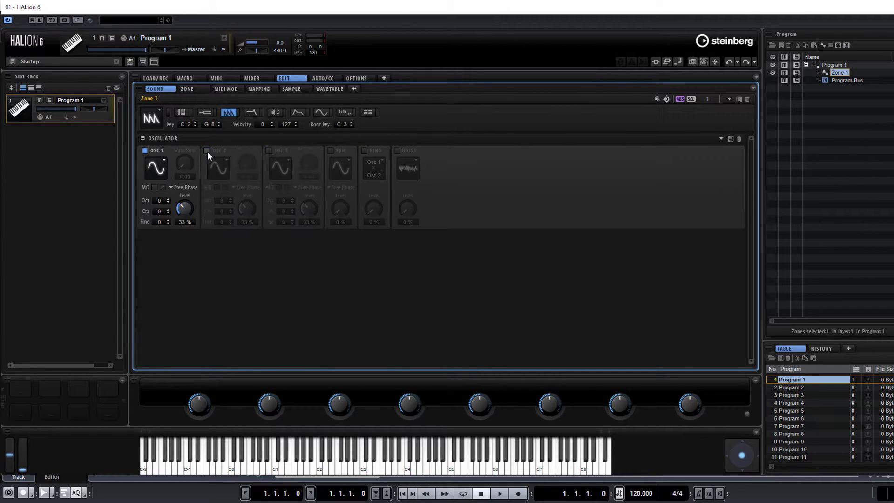
{"action": "left_click", "coordinate": [164, 165]}
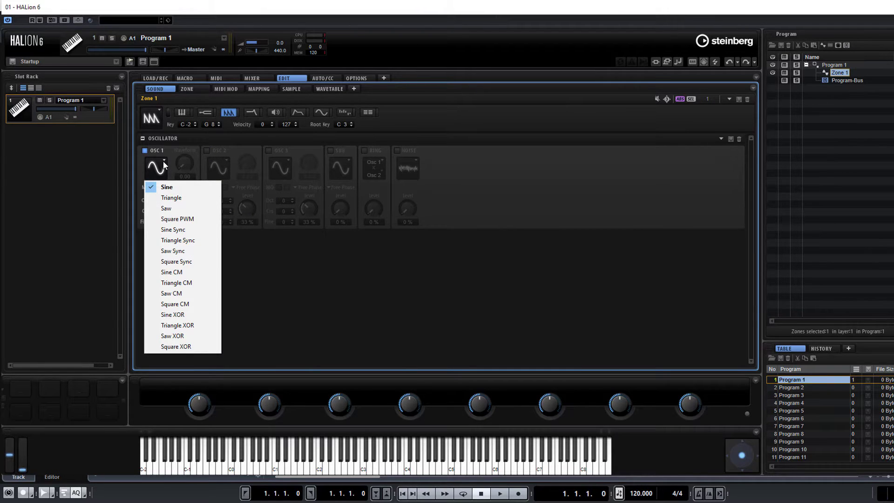
{"action": "left_click", "coordinate": [181, 209]}
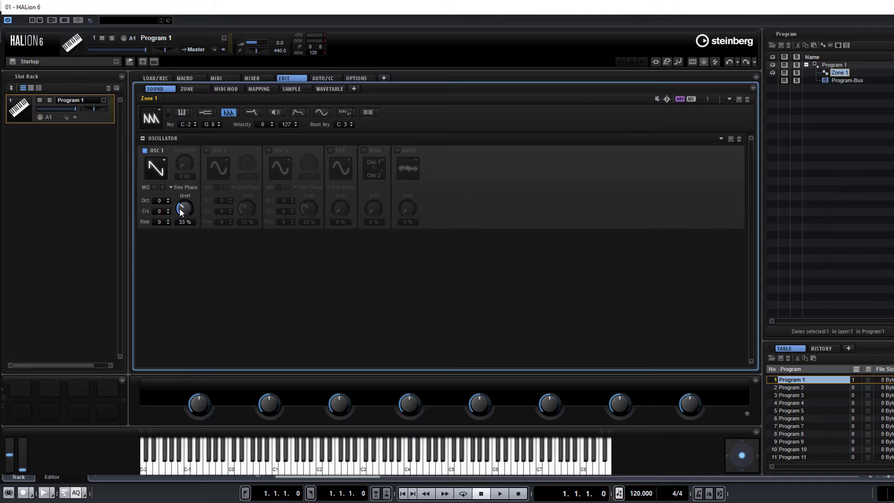
Try the Square PWM type on oscillator 1 with varying Waveform amounts, and return it to Saw
{"action": "left_click", "coordinate": [162, 169]}
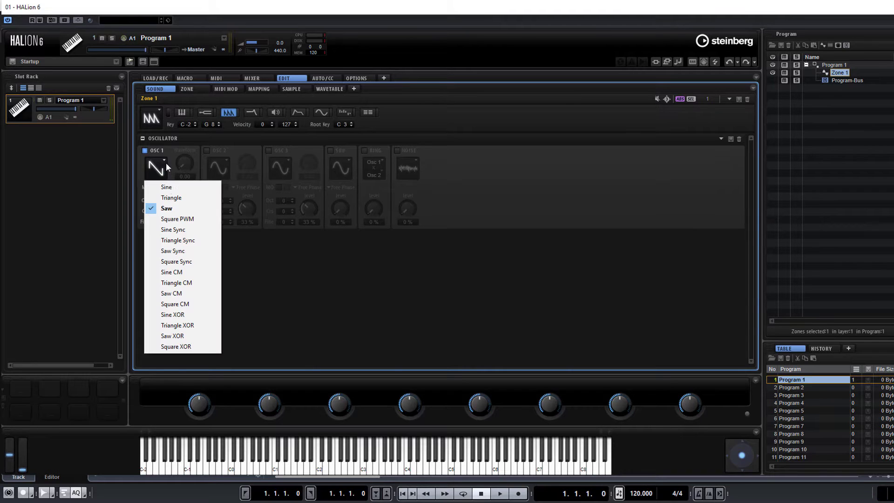
{"action": "left_click", "coordinate": [177, 219]}
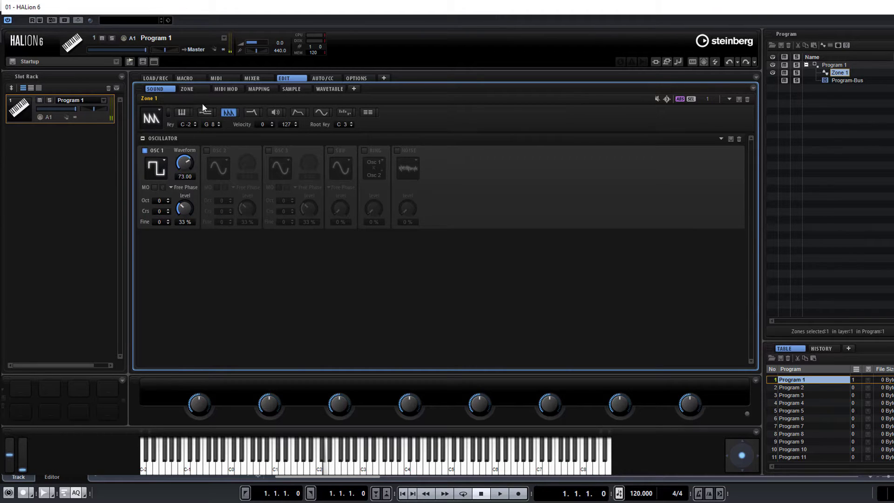
{"action": "left_click_drag", "start_coordinate": [198, 187], "coordinate": [200, 138]}
{"action": "left_click", "coordinate": [161, 164]}
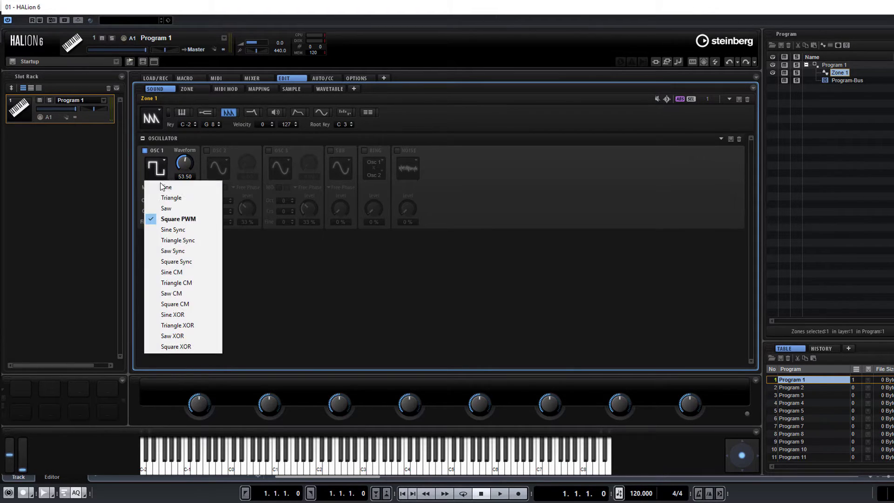
{"action": "left_click", "coordinate": [170, 208]}
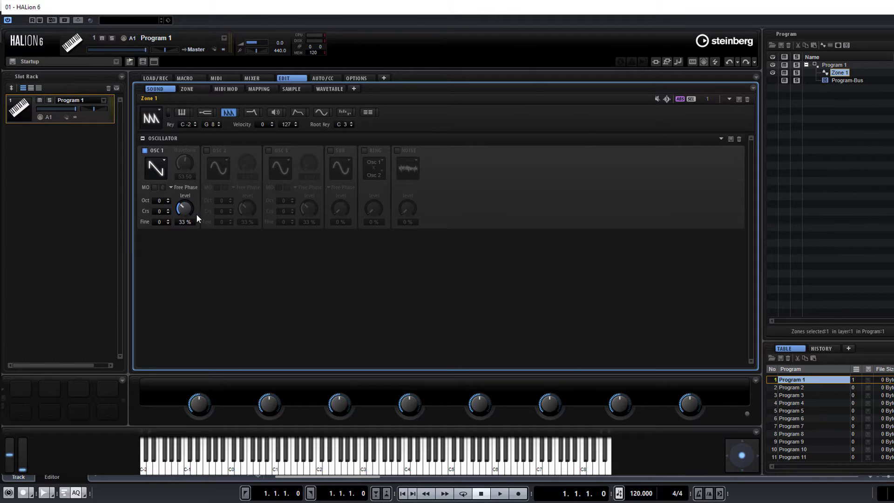
Set oscillator 1's level to 67 % and enable its multi-oscillator with number 3.4, detune 11 and pan 80
{"action": "left_click_drag", "start_coordinate": [181, 207], "coordinate": [192, 186]}
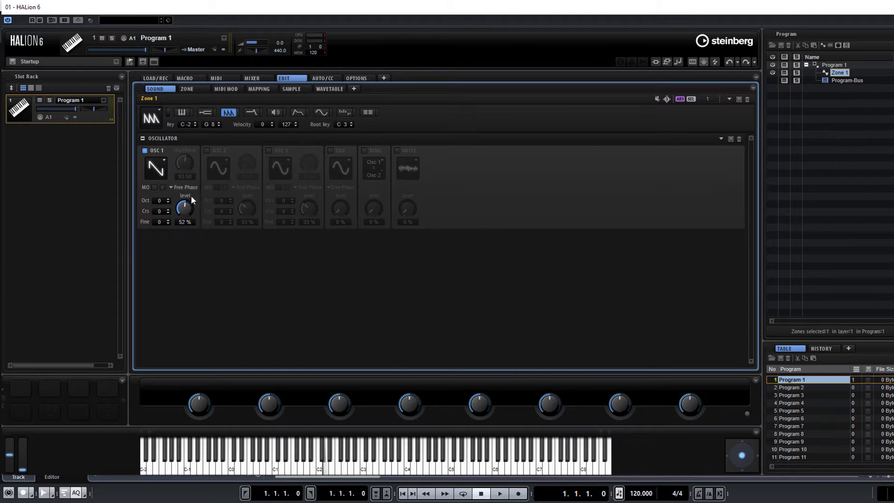
{"action": "left_click", "coordinate": [155, 188]}
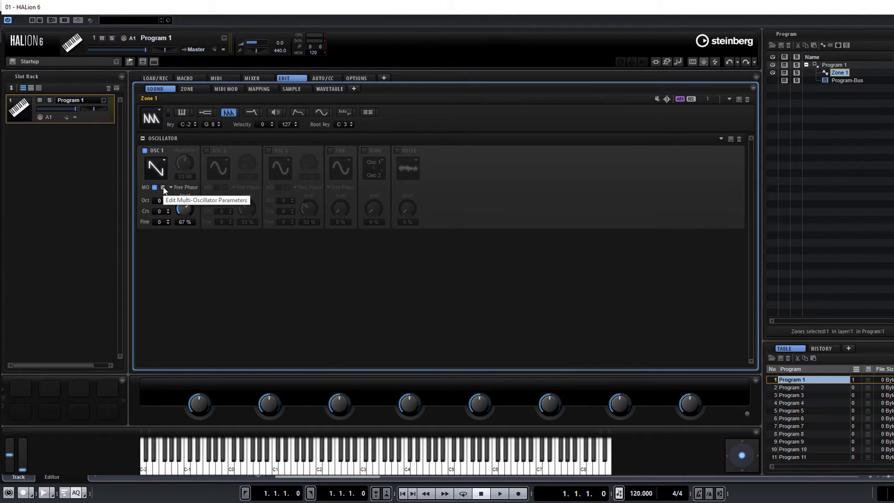
{"action": "left_click", "coordinate": [163, 188]}
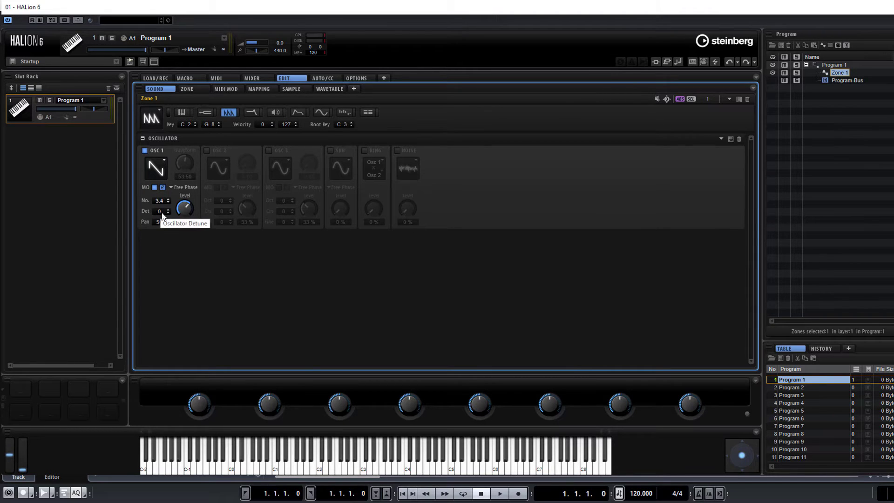
{"action": "scroll", "coordinate": [163, 213], "scroll_direction": "up", "scroll_amount": 2}
{"action": "left_click_drag", "start_coordinate": [164, 212], "coordinate": [166, 199]}
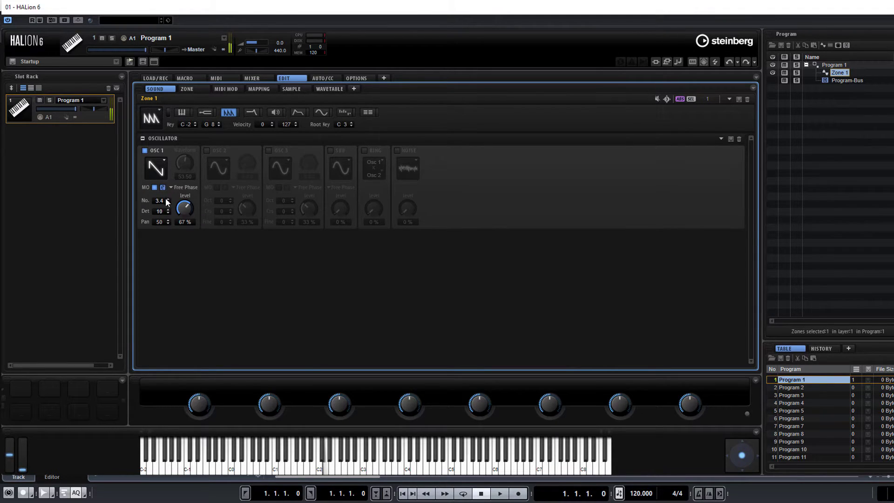
{"action": "scroll", "coordinate": [160, 213], "scroll_direction": "up", "scroll_amount": 1}
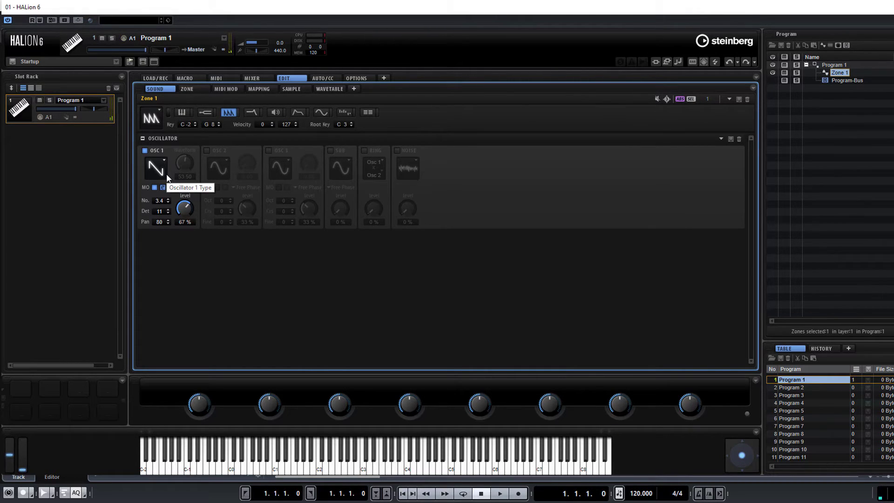
Try the Waldorf filter type with the LP24 shape in the Filter section and sweep its cutoff
{"action": "left_click", "coordinate": [256, 112]}
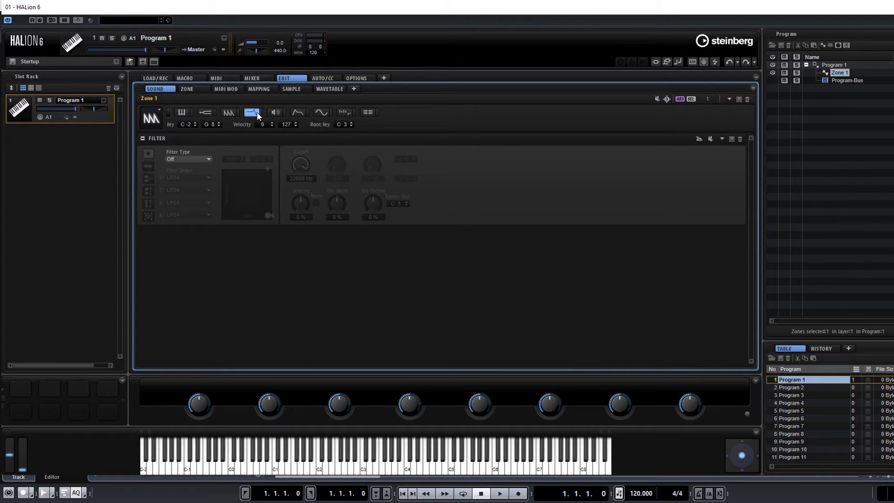
{"action": "left_click", "coordinate": [193, 161]}
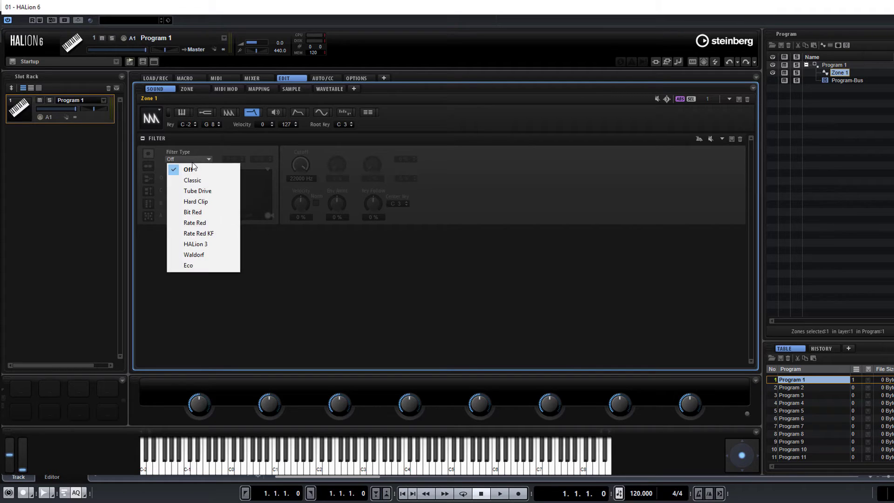
{"action": "left_click", "coordinate": [211, 255]}
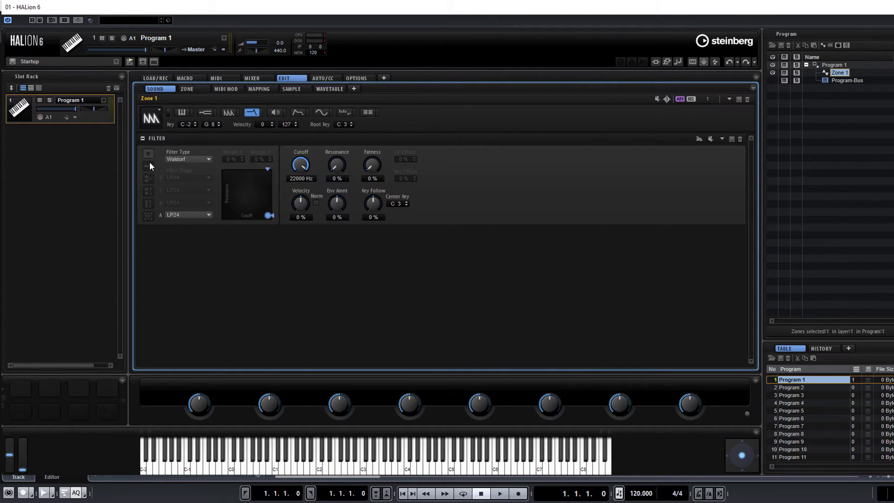
{"action": "left_click", "coordinate": [192, 214]}
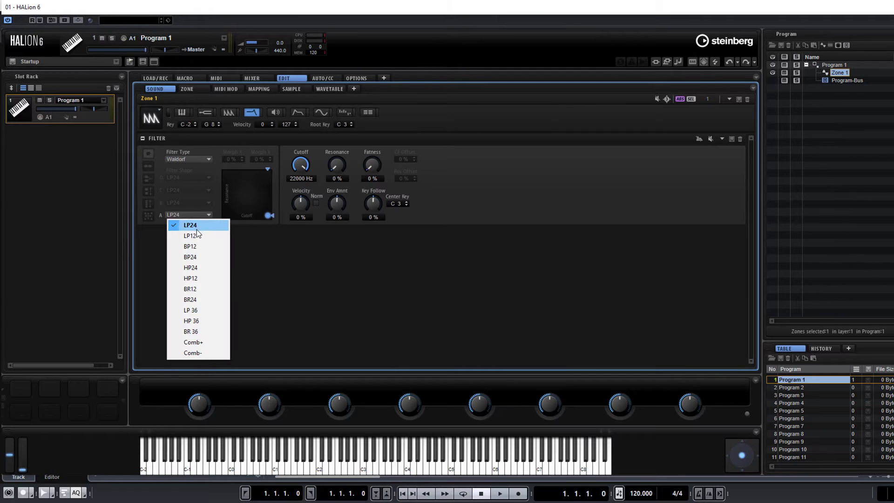
{"action": "left_click", "coordinate": [197, 226]}
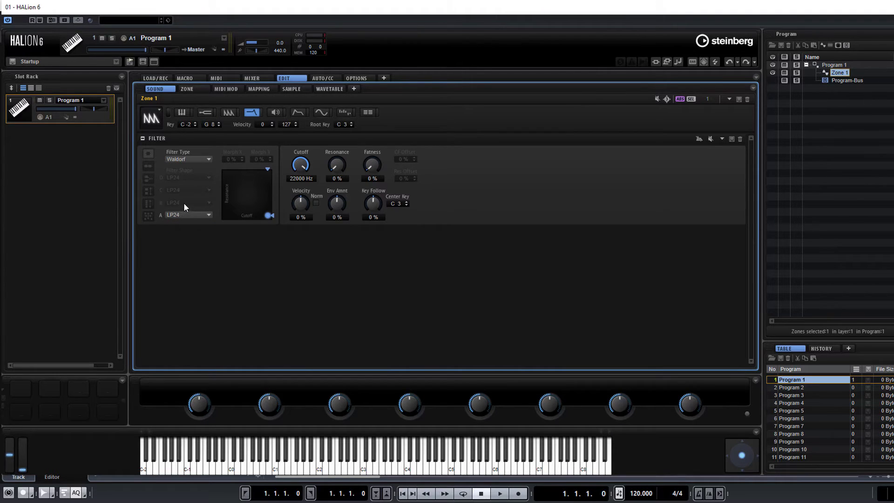
{"action": "left_click_drag", "start_coordinate": [300, 164], "coordinate": [231, 143]}
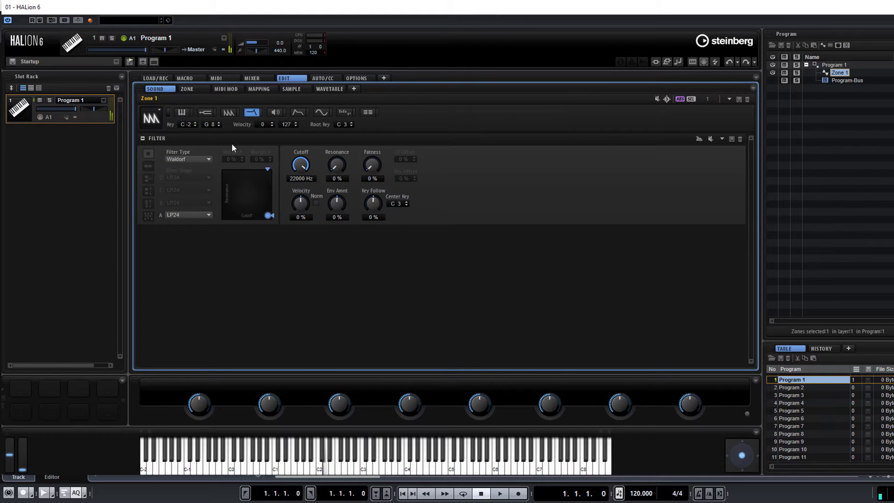
Set the filter type to Classic, raise the resonance to 50 %, and adjust the cutoff and velocity amounts
{"action": "left_click", "coordinate": [210, 157]}
{"action": "left_click", "coordinate": [203, 180]}
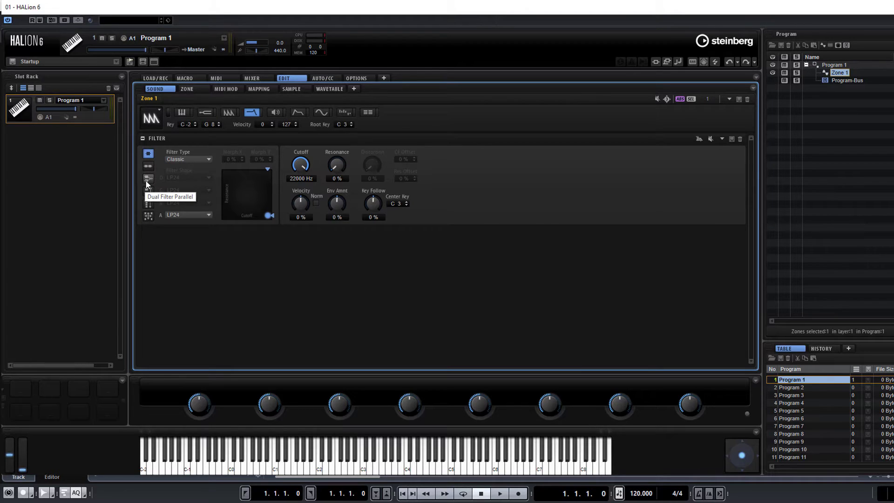
{"action": "left_click_drag", "start_coordinate": [267, 217], "coordinate": [257, 185]}
{"action": "left_click_drag", "start_coordinate": [302, 165], "coordinate": [303, 203]}
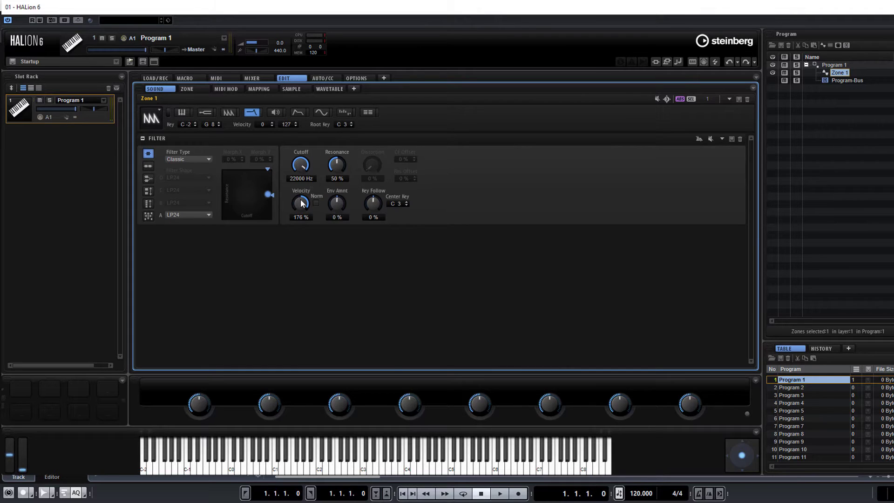
{"action": "left_click_drag", "start_coordinate": [301, 203], "coordinate": [338, 179]}
Review the zone's Amplifier section and its filter envelope, ending on the amp envelope
{"action": "left_click", "coordinate": [275, 112]}
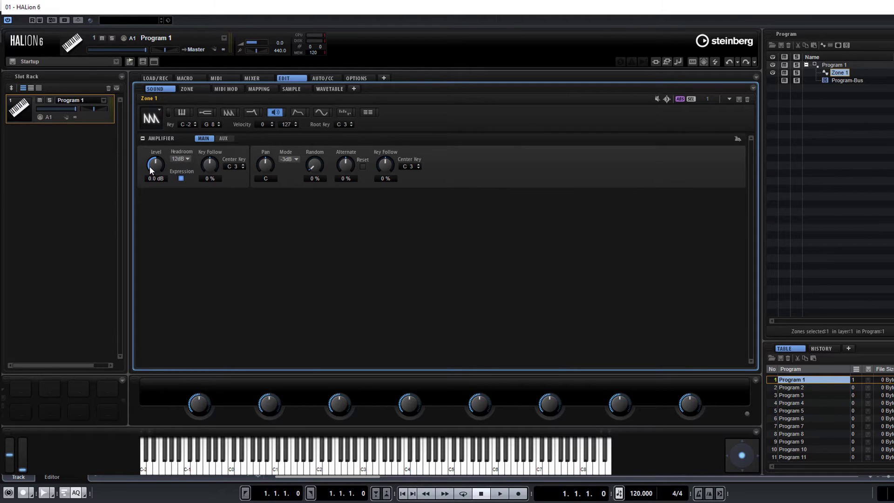
{"action": "left_click_drag", "start_coordinate": [320, 168], "coordinate": [309, 199]}
{"action": "left_click", "coordinate": [297, 112]}
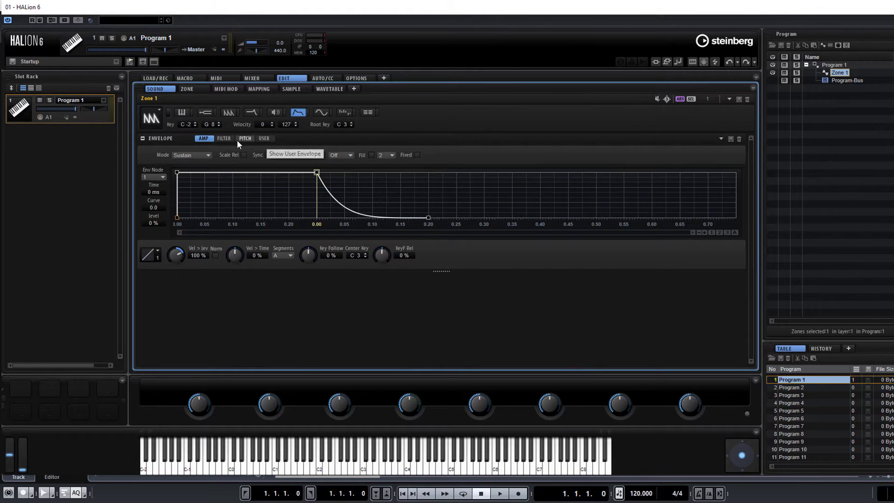
{"action": "left_click", "coordinate": [224, 138]}
{"action": "left_click", "coordinate": [204, 139]}
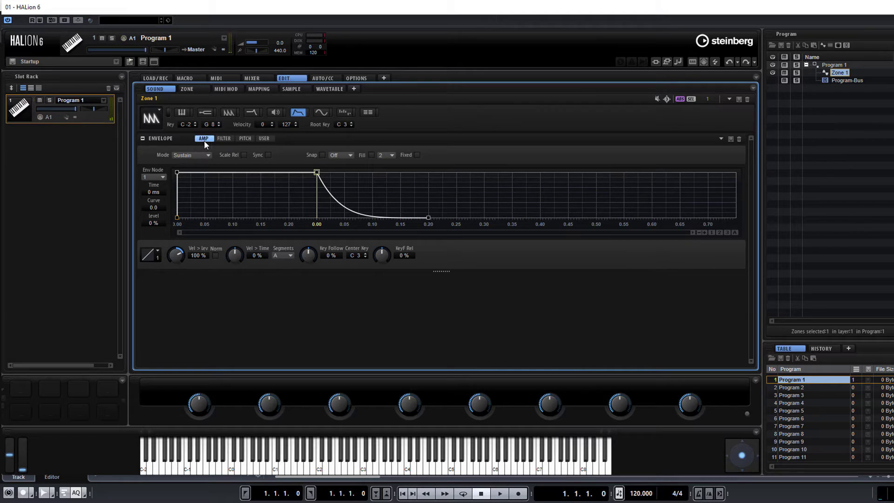
Shape the filter envelope with node 2 at 196 ms and 59 % level and node 3 at 237 ms and 24 % level
{"action": "mouse_move", "coordinate": [177, 175]}
{"action": "left_mouse_down"}
{"action": "mouse_move", "coordinate": [237, 211]}
{"action": "mouse_move", "coordinate": [205, 175]}
{"action": "mouse_move", "coordinate": [191, 201]}
{"action": "mouse_move", "coordinate": [240, 183]}
{"action": "mouse_move", "coordinate": [172, 163]}
{"action": "left_mouse_up"}
{"action": "left_click", "coordinate": [226, 138]}
{"action": "left_click", "coordinate": [252, 114]}
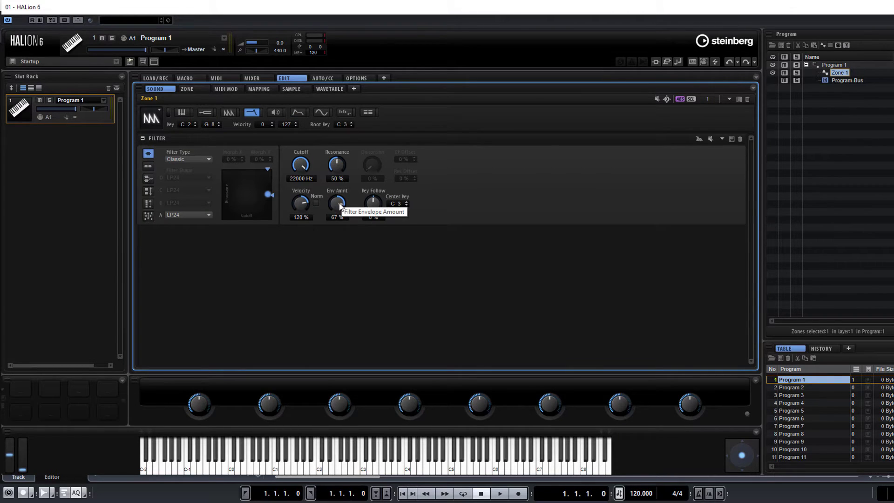
{"action": "left_click", "coordinate": [303, 113]}
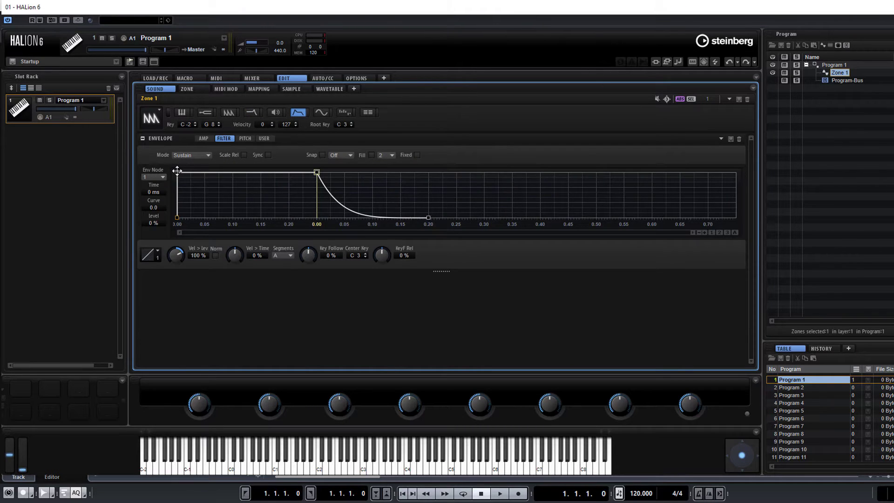
{"action": "left_click_drag", "start_coordinate": [177, 172], "coordinate": [287, 191]}
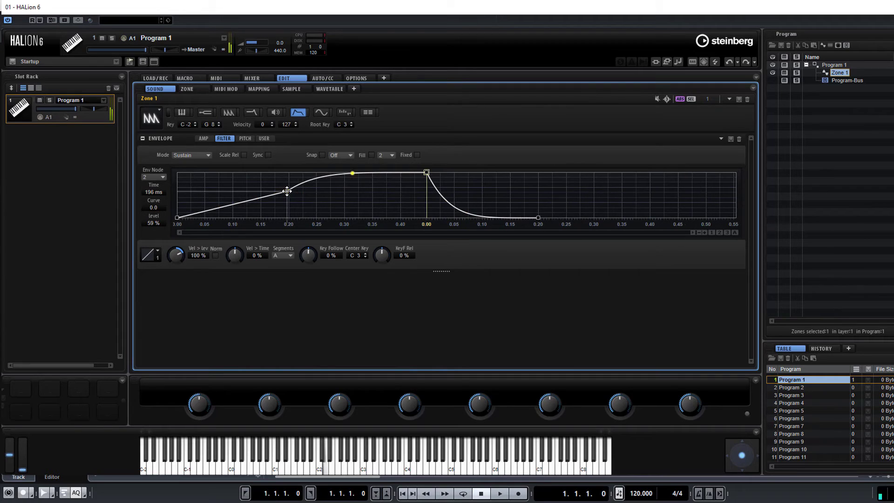
{"action": "left_click_drag", "start_coordinate": [427, 172], "coordinate": [419, 206]}
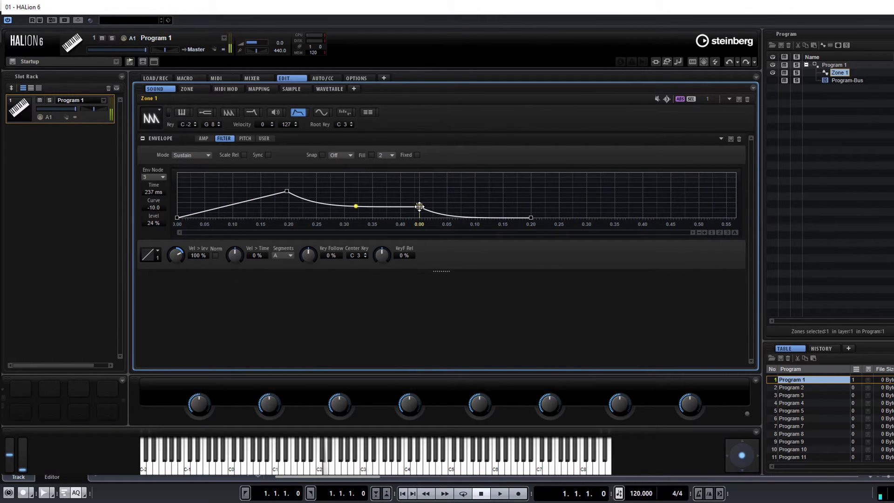
Set the filter's velocity amount to 6 %, envelope amount to 100 %, cutoff to about 639 Hz and resonance to about 52 %
{"action": "left_click", "coordinate": [254, 112]}
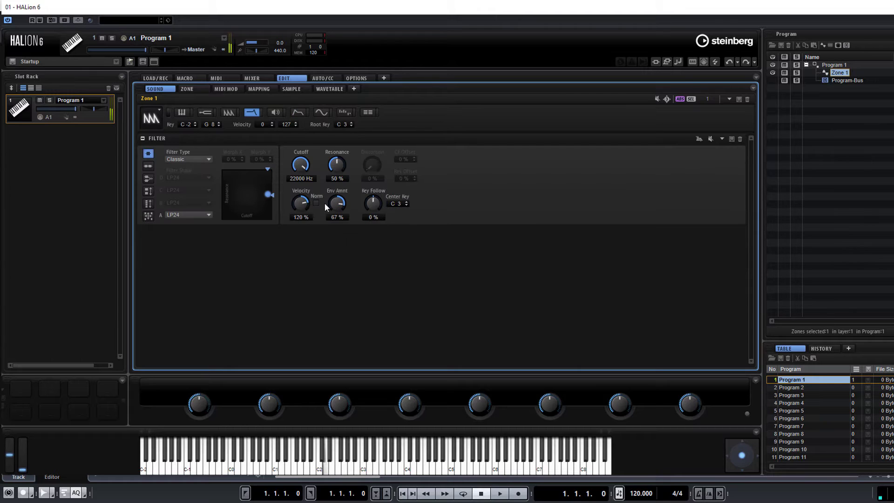
{"action": "scroll", "coordinate": [306, 205], "scroll_direction": "down", "scroll_amount": 2}
{"action": "left_click_drag", "start_coordinate": [337, 203], "coordinate": [337, 193]}
{"action": "left_click_drag", "start_coordinate": [269, 194], "coordinate": [249, 194]}
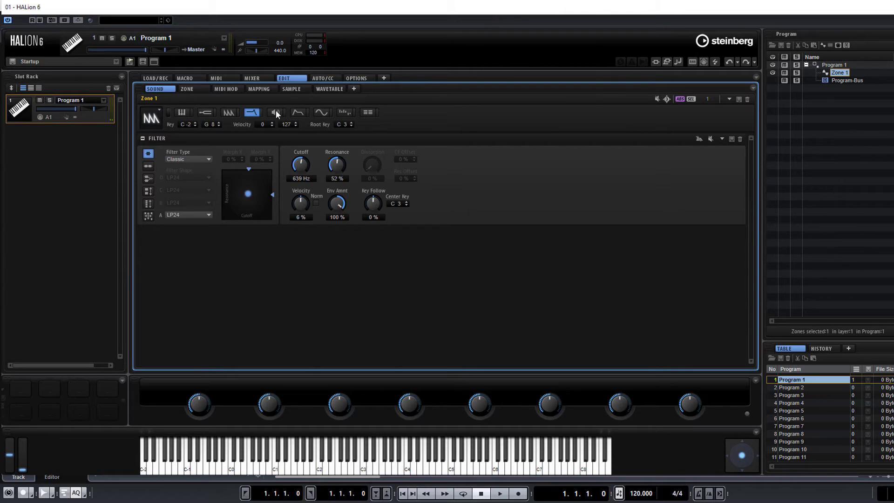
Lengthen the amp envelope's release and set node 3 to 535 ms at 100 % level
{"action": "left_click", "coordinate": [298, 112]}
{"action": "left_click", "coordinate": [200, 138]}
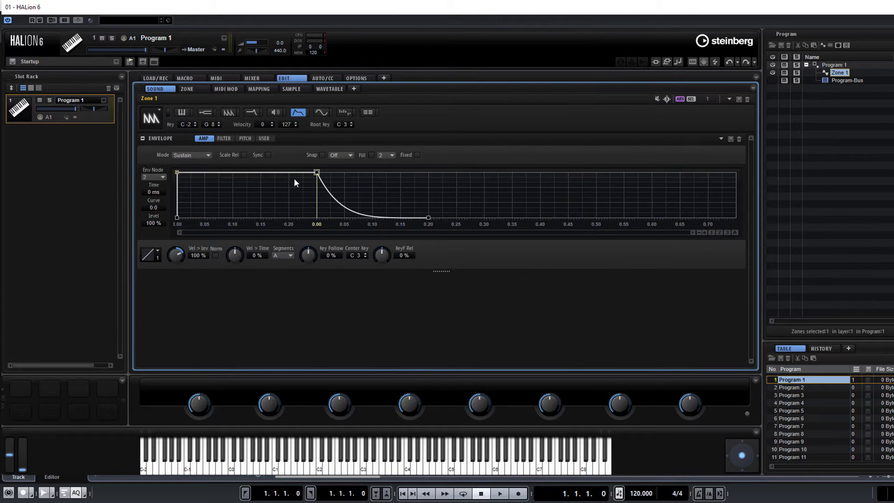
{"action": "left_click_drag", "start_coordinate": [308, 177], "coordinate": [466, 176]}
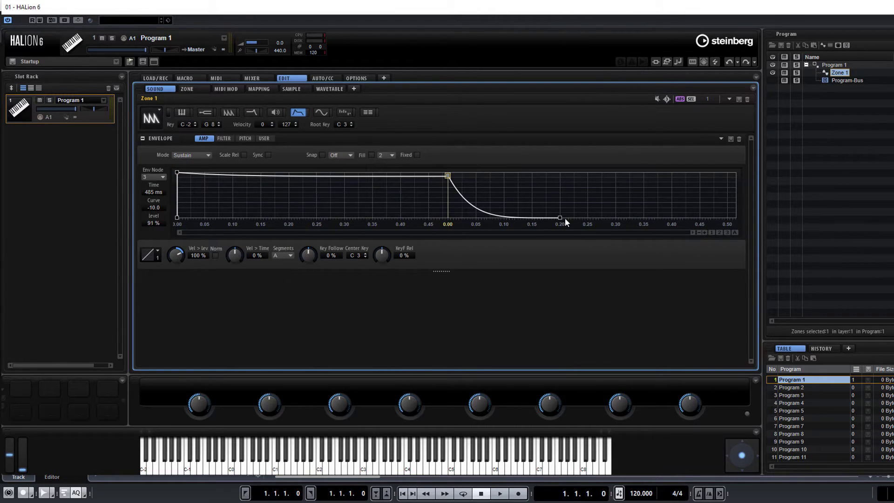
{"action": "left_click_drag", "start_coordinate": [559, 218], "coordinate": [708, 220]}
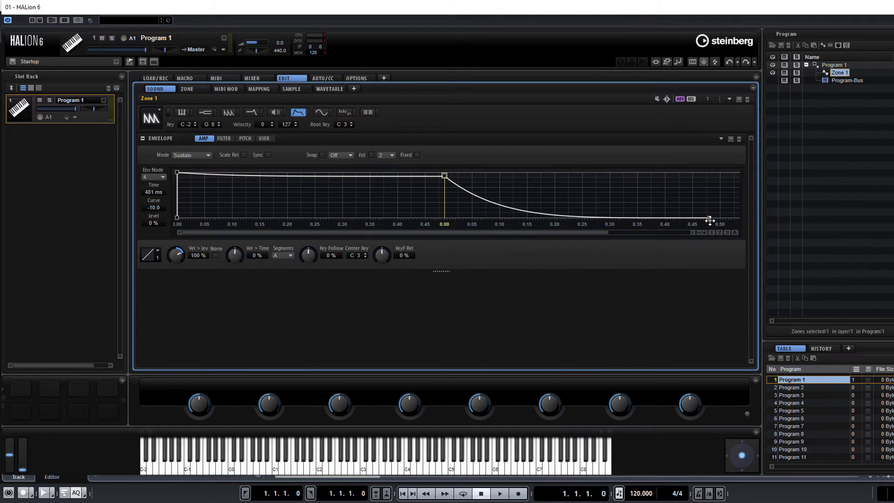
{"action": "left_click_drag", "start_coordinate": [709, 220], "coordinate": [738, 224]}
{"action": "left_click_drag", "start_coordinate": [434, 177], "coordinate": [460, 168]}
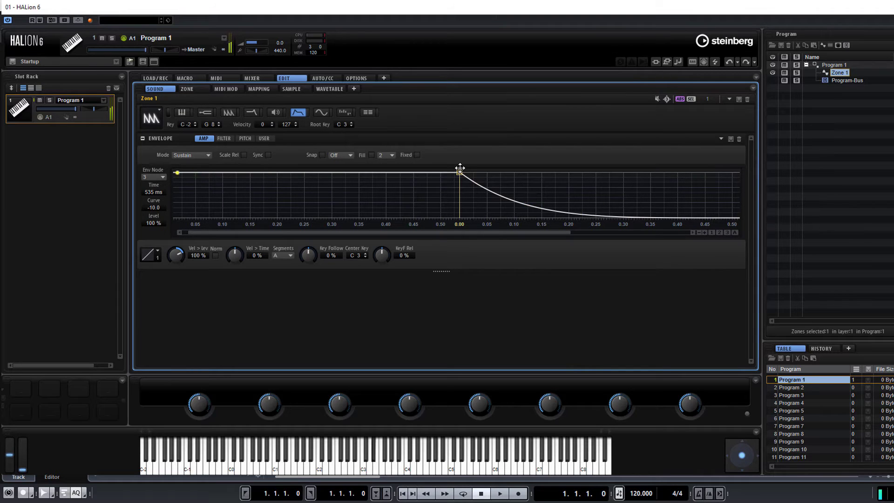
Open the filter cutoff to 22000 Hz with 44 % resonance, and set amp envelope node 3 to 1685 ms and node 4 to 2899 ms
{"action": "left_click", "coordinate": [250, 112]}
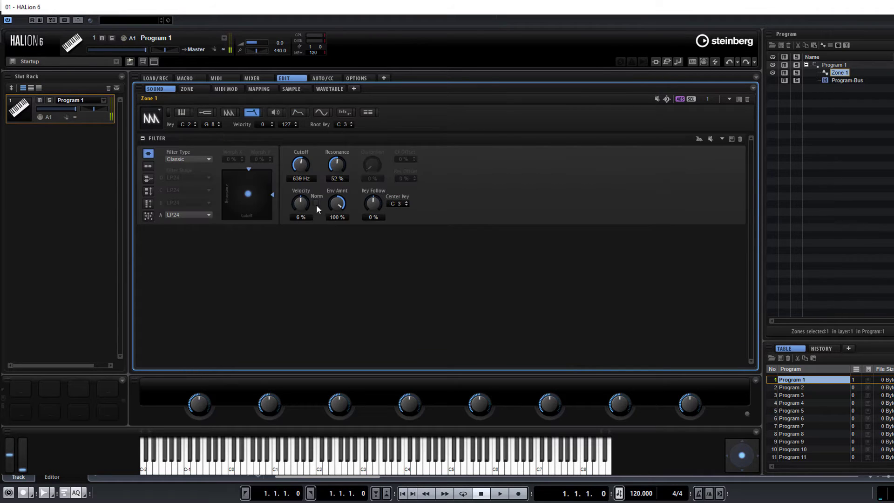
{"action": "left_click_drag", "start_coordinate": [250, 194], "coordinate": [286, 197]}
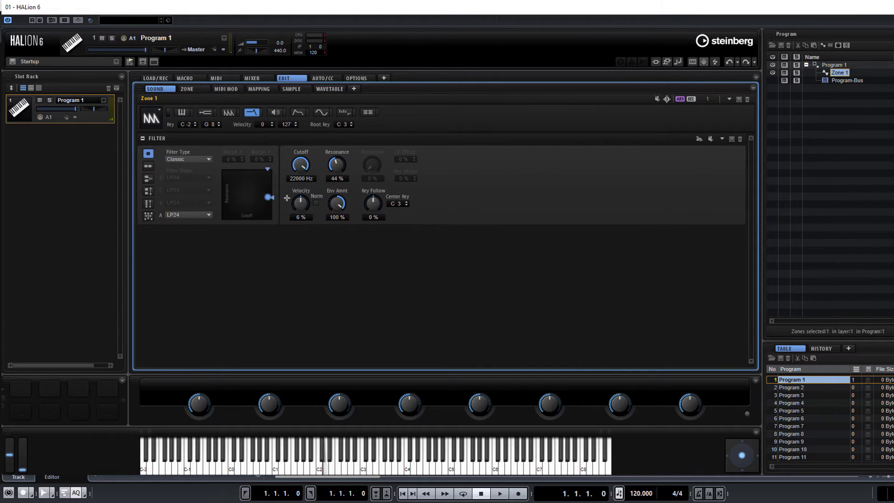
{"action": "left_click", "coordinate": [298, 114]}
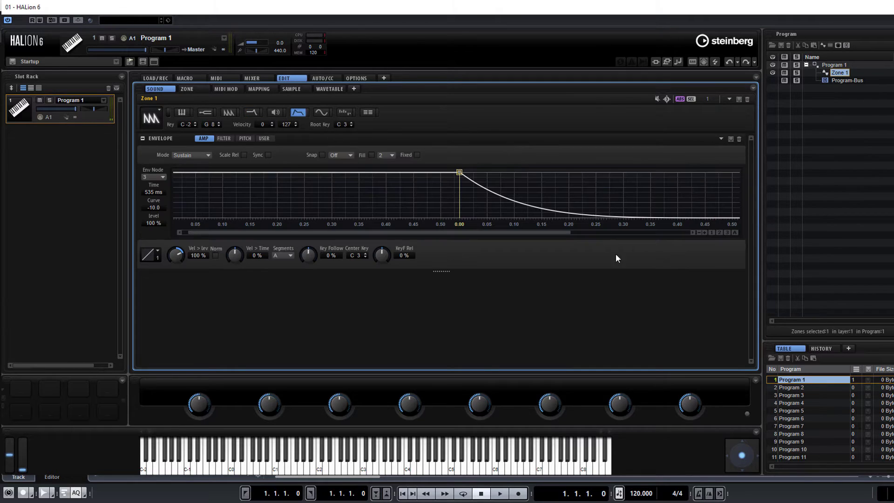
{"action": "left_click", "coordinate": [698, 232]}
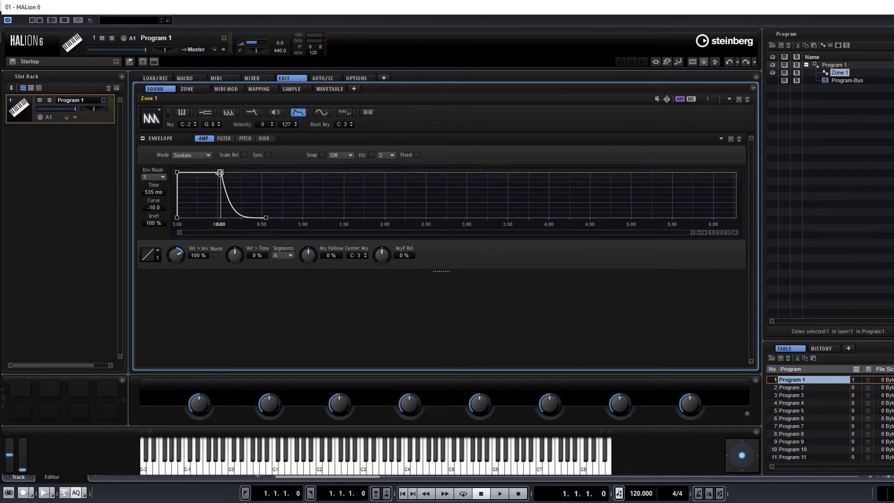
{"action": "left_click_drag", "start_coordinate": [220, 172], "coordinate": [315, 170]}
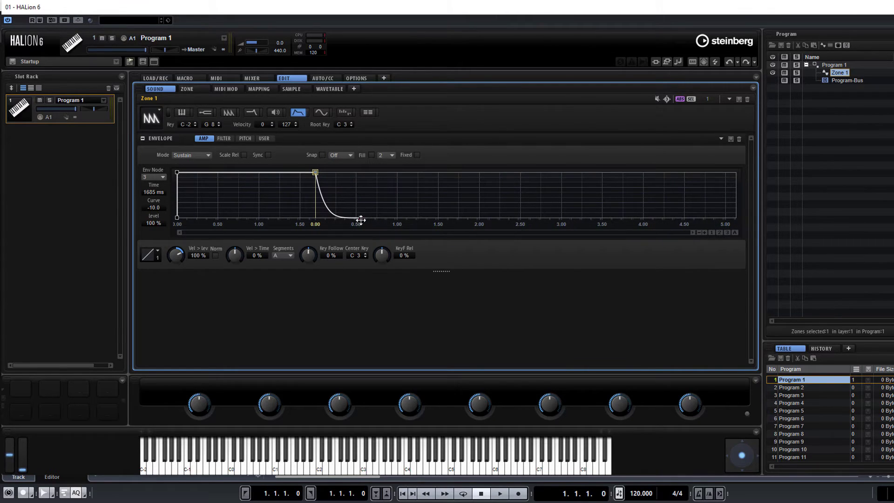
{"action": "left_click_drag", "start_coordinate": [364, 218], "coordinate": [553, 211]}
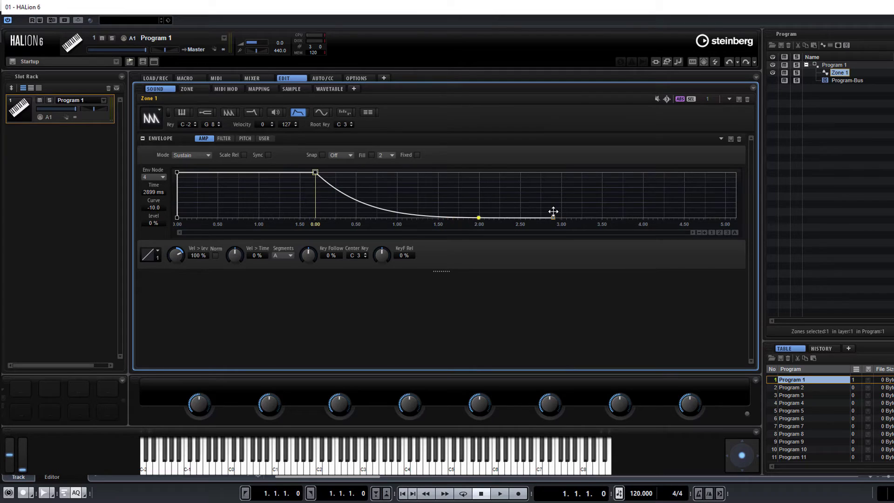
Look at the LFO section and draw a 16-step pattern of varied positive and negative levels in the step modulator
{"action": "left_click", "coordinate": [321, 113]}
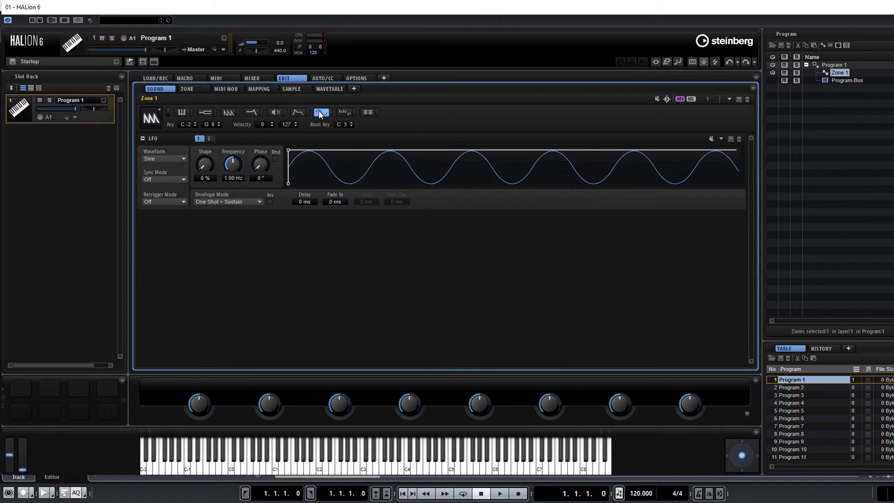
{"action": "left_click", "coordinate": [345, 114]}
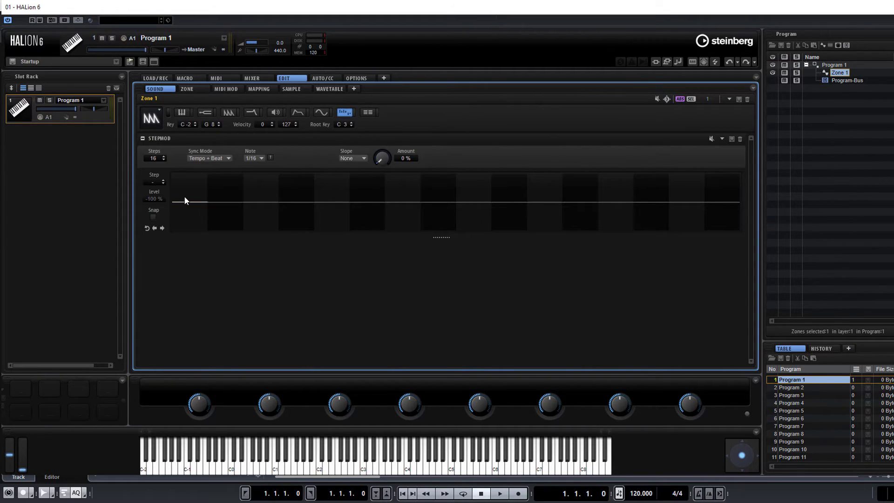
{"action": "mouse_move", "coordinate": [185, 199]}
{"action": "left_mouse_down"}
{"action": "mouse_move", "coordinate": [216, 223]}
{"action": "mouse_move", "coordinate": [498, 226]}
{"action": "mouse_move", "coordinate": [556, 238]}
{"action": "mouse_move", "coordinate": [735, 197]}
{"action": "mouse_move", "coordinate": [736, 207]}
{"action": "left_mouse_up"}
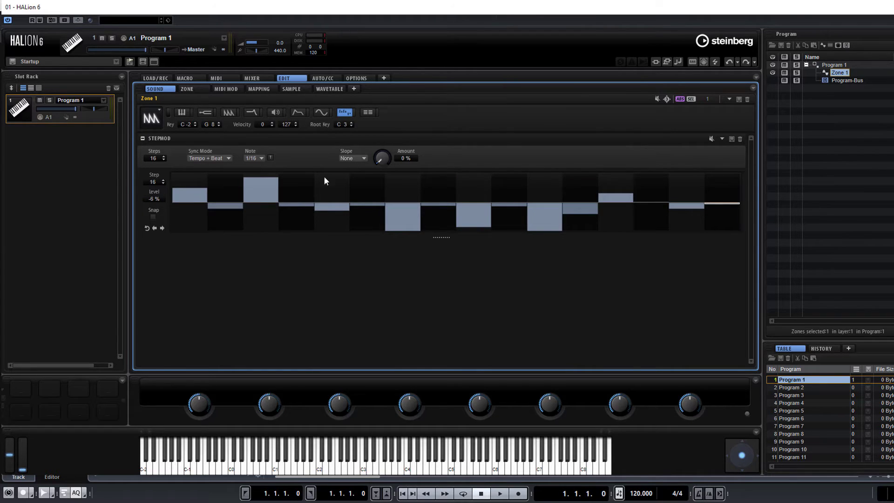
Route the Step Modulator to Cutoff in the first modulation matrix row with a depth of 100
{"action": "left_click", "coordinate": [364, 112]}
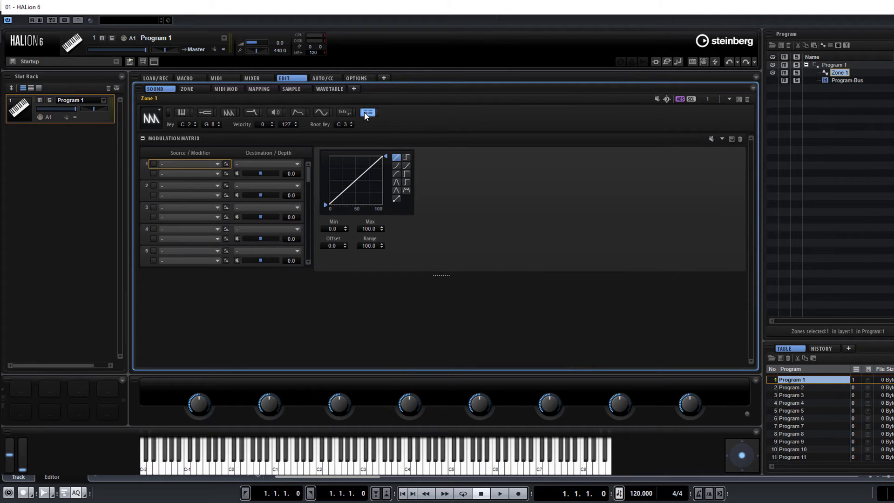
{"action": "left_click", "coordinate": [197, 165]}
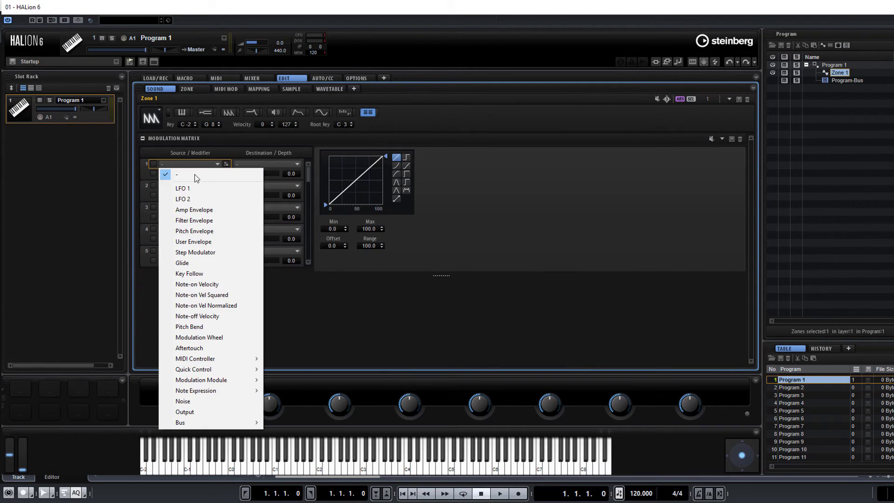
{"action": "left_click", "coordinate": [225, 252]}
{"action": "left_click", "coordinate": [266, 164]}
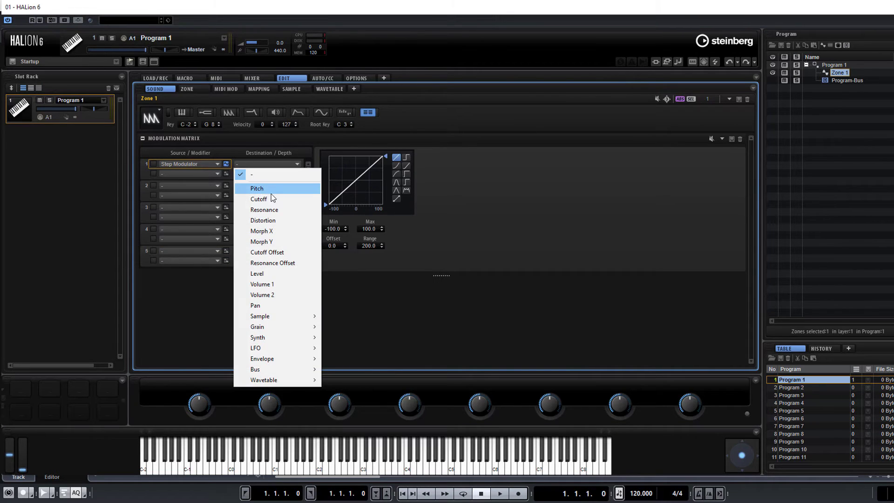
{"action": "left_click", "coordinate": [266, 195]}
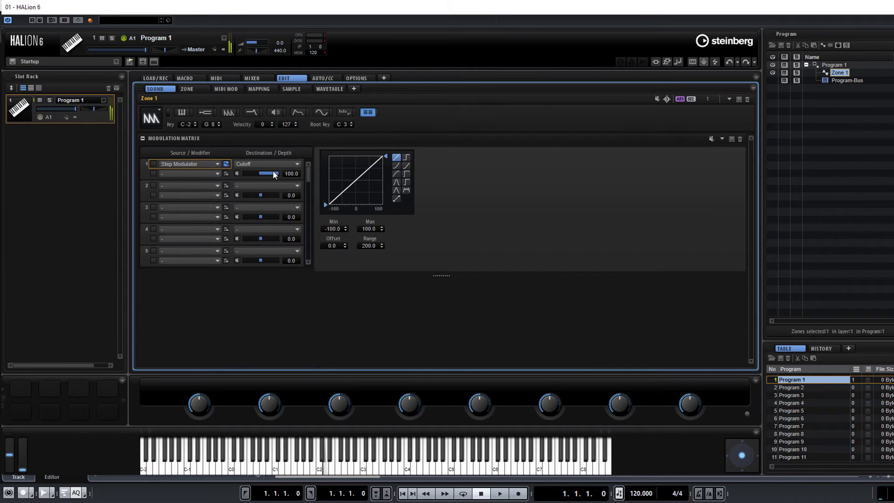
Redraw the step modulator pattern with stronger level contrasts and lower the filter to about 344 Hz cutoff and 38 % resonance
{"action": "left_click", "coordinate": [338, 113]}
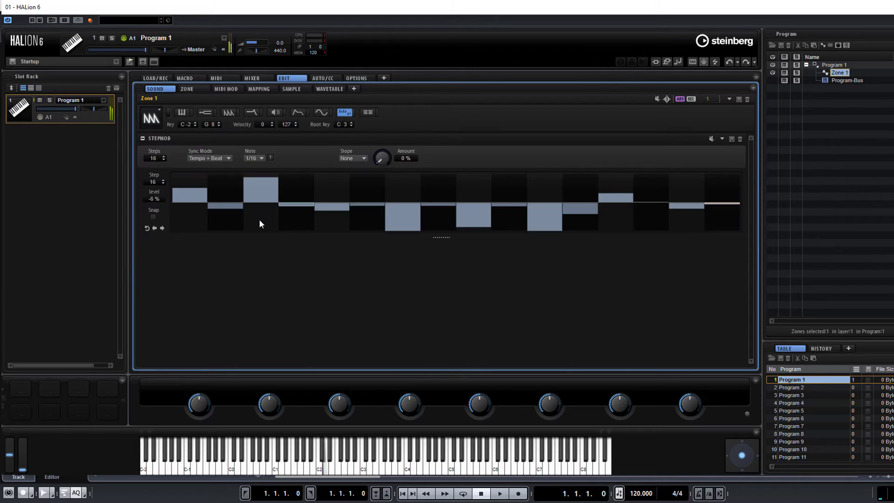
{"action": "mouse_move", "coordinate": [484, 186]}
{"action": "left_mouse_down"}
{"action": "mouse_move", "coordinate": [661, 258]}
{"action": "mouse_move", "coordinate": [756, 247]}
{"action": "mouse_move", "coordinate": [736, 175]}
{"action": "left_mouse_up"}
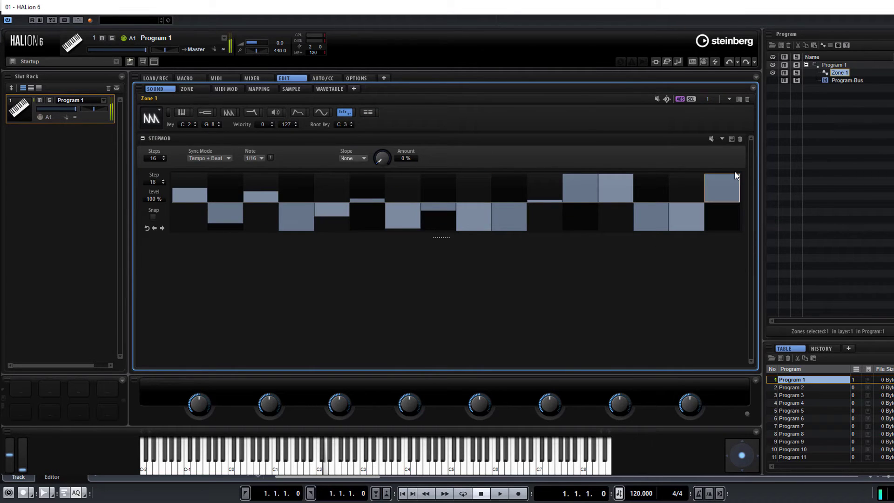
{"action": "left_click", "coordinate": [253, 115]}
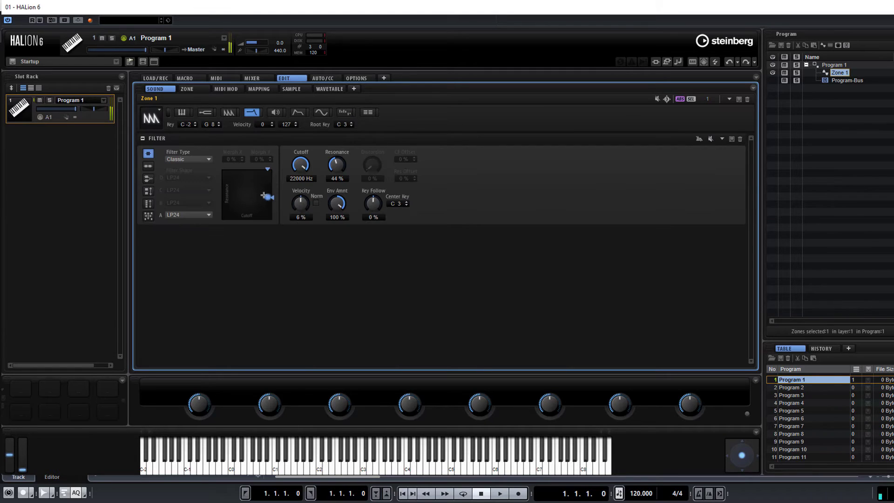
{"action": "left_click_drag", "start_coordinate": [249, 192], "coordinate": [243, 198]}
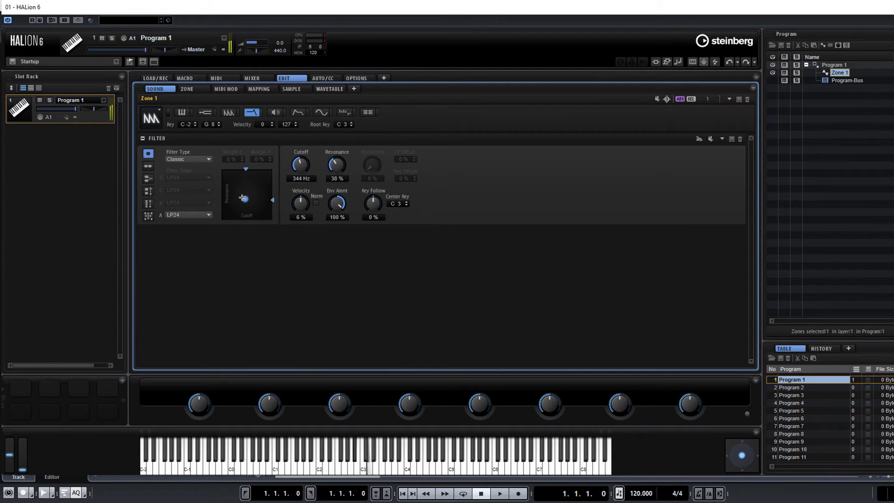
Route LFO 1 to Pan in the second modulation matrix row with a moderate positive depth
{"action": "left_click", "coordinate": [370, 114]}
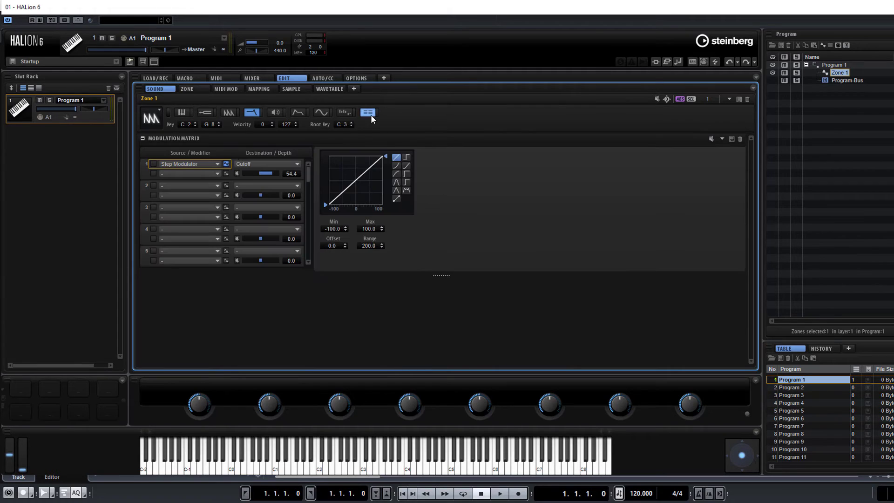
{"action": "left_click", "coordinate": [203, 185]}
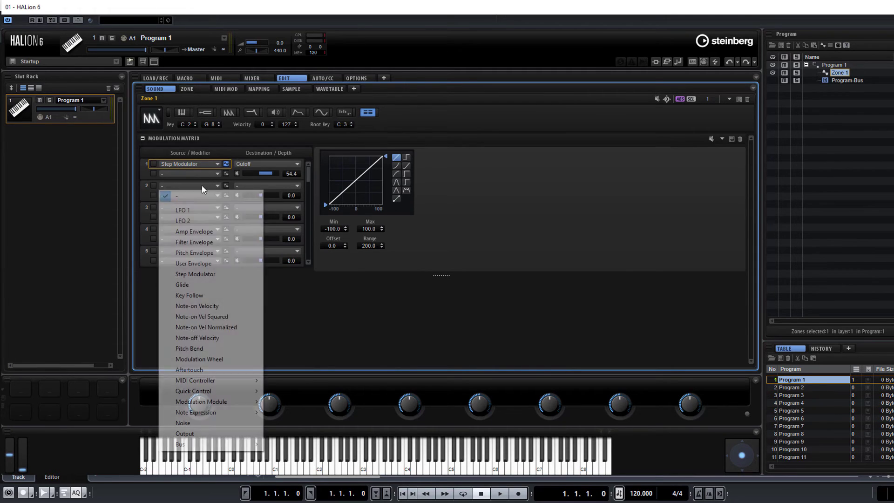
{"action": "left_click", "coordinate": [205, 209]}
{"action": "left_click", "coordinate": [266, 188]}
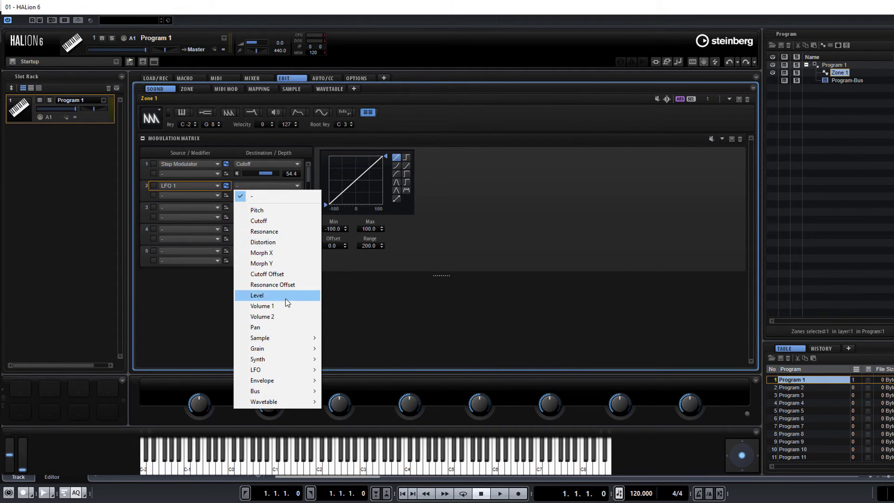
{"action": "left_click", "coordinate": [282, 327]}
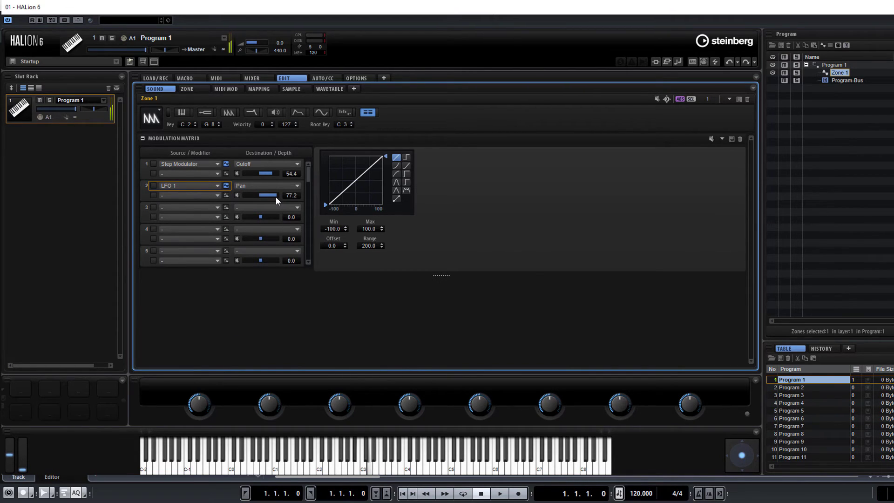
{"action": "left_click_drag", "start_coordinate": [276, 196], "coordinate": [263, 202]}
Insert the REVerence reverb in the first effect slot of the Program-Bus
{"action": "left_click", "coordinate": [845, 80]}
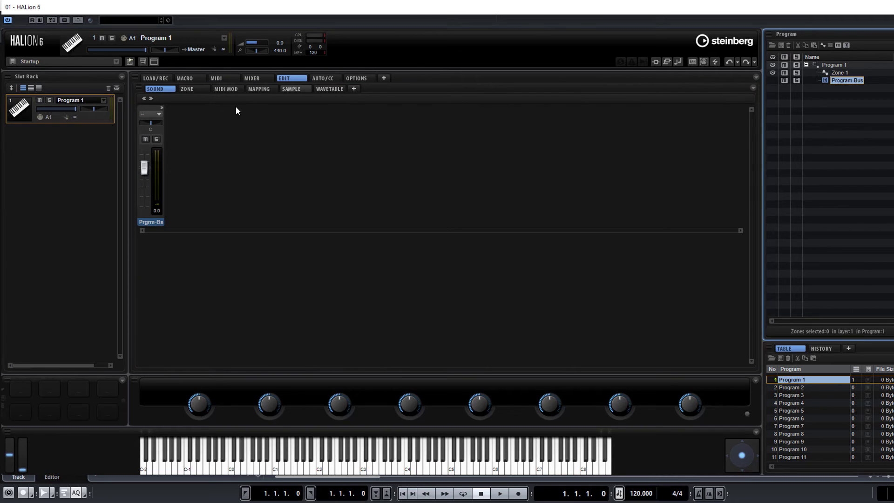
{"action": "left_click", "coordinate": [162, 108]}
{"action": "left_click", "coordinate": [188, 114]}
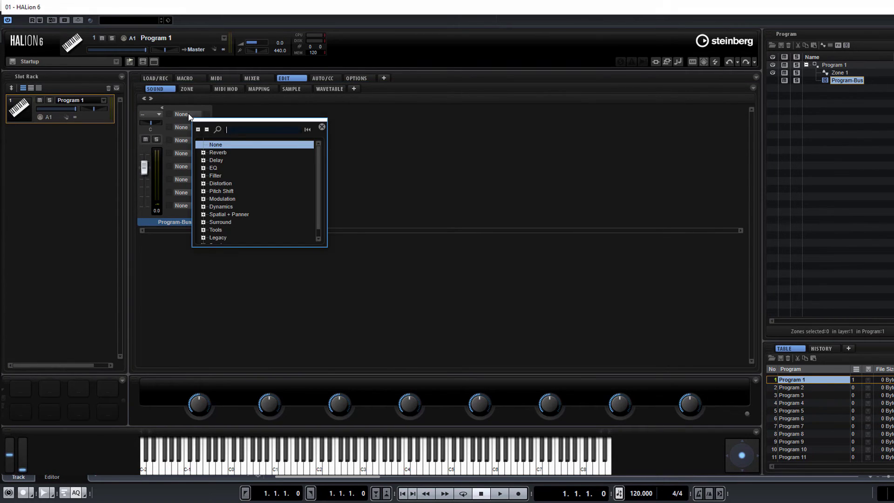
{"action": "left_click", "coordinate": [202, 153]}
{"action": "left_click", "coordinate": [232, 160]}
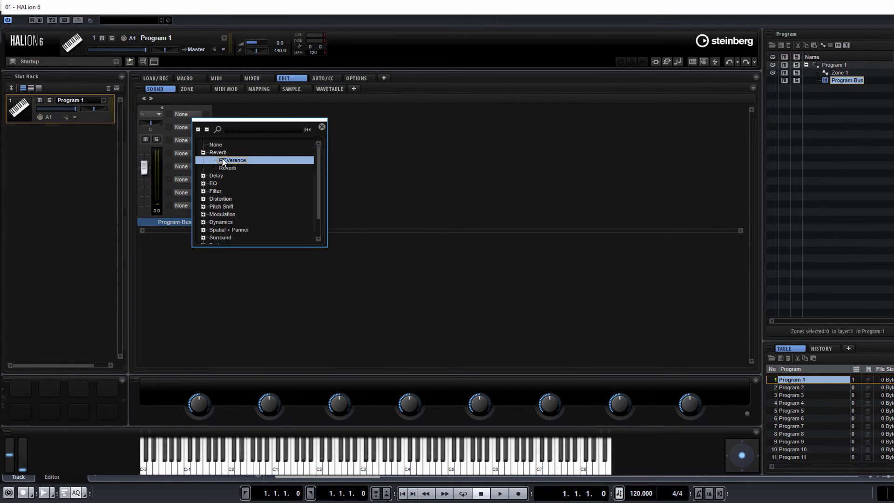
Insert the MultiDelay effect in the second effect slot of the Program-Bus
{"action": "left_click", "coordinate": [181, 127]}
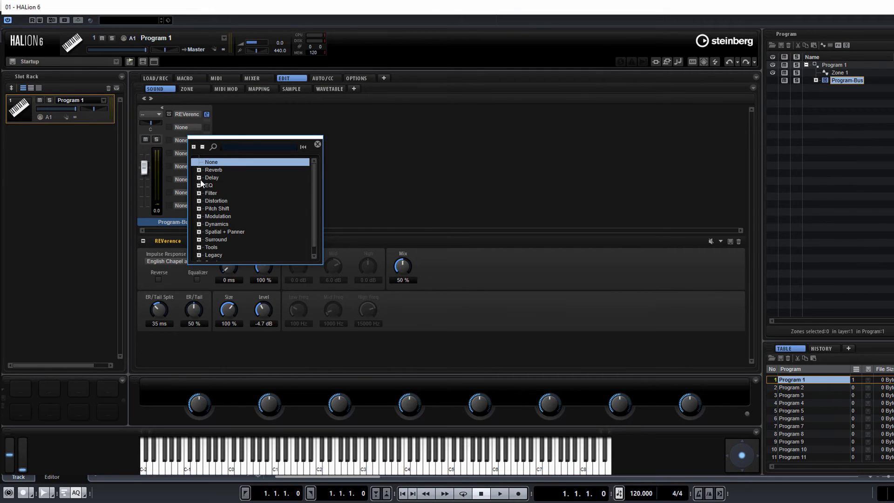
{"action": "left_click", "coordinate": [198, 177]}
{"action": "left_click", "coordinate": [222, 185]}
Reduce the REVerence mix and set the Multi Delay mix to 21 %
{"action": "left_click", "coordinate": [206, 114]}
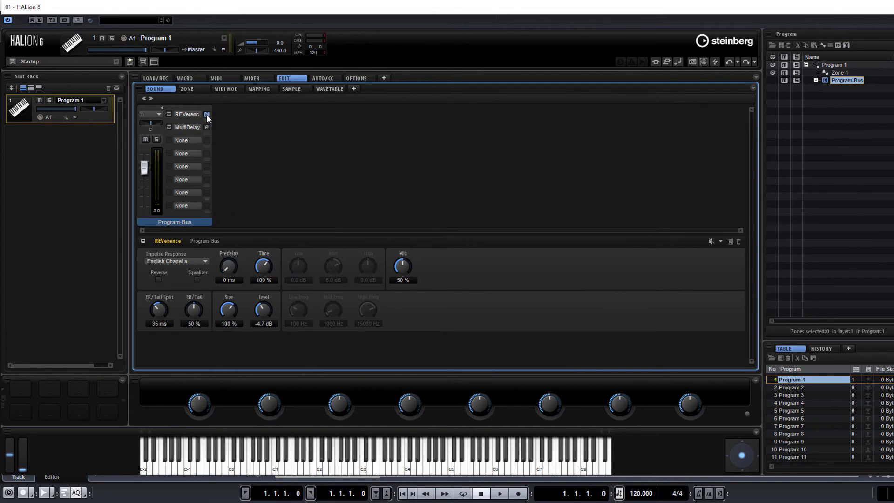
{"action": "left_click", "coordinate": [206, 127]}
{"action": "left_click", "coordinate": [206, 114]}
{"action": "left_click_drag", "start_coordinate": [405, 265], "coordinate": [409, 292]}
{"action": "left_click", "coordinate": [206, 127]}
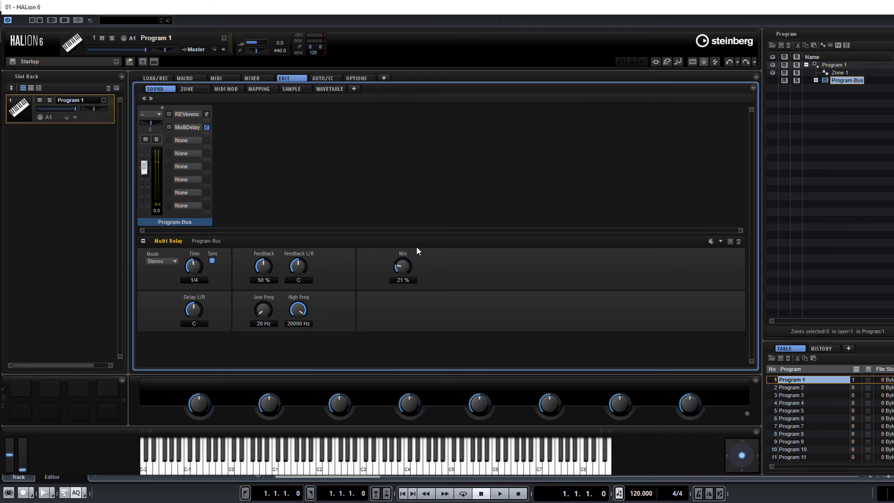
Examine the zone, MIDI modulation, mapping, sample and wavetable editor pages of the program
{"action": "left_click", "coordinate": [197, 89]}
{"action": "left_click", "coordinate": [231, 89]}
{"action": "left_click", "coordinate": [260, 91]}
{"action": "left_click", "coordinate": [292, 91]}
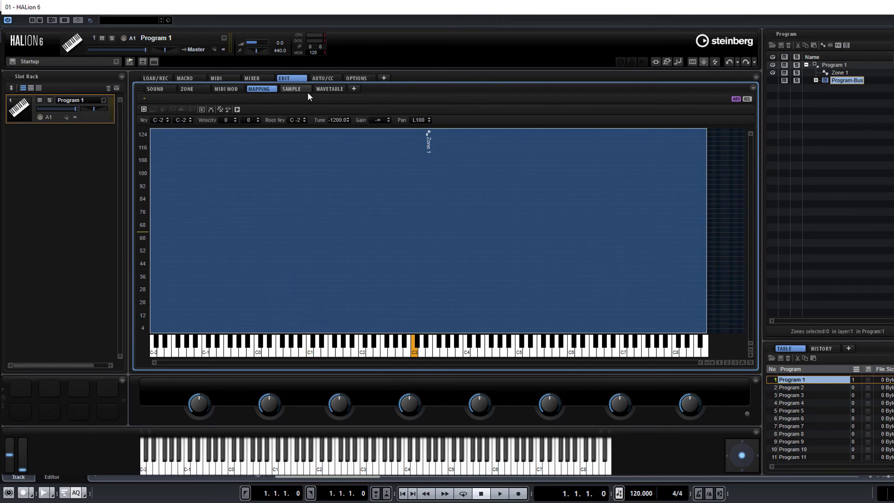
{"action": "left_click", "coordinate": [328, 90]}
{"action": "left_click", "coordinate": [291, 89]}
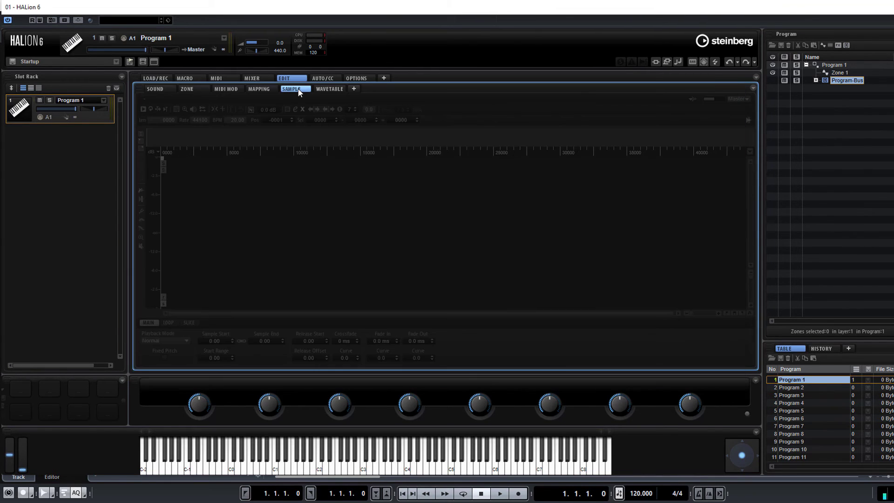
Add a Wavetable Zone to Program 1 and show it in the wavetable editor
{"action": "left_click", "coordinate": [829, 66]}
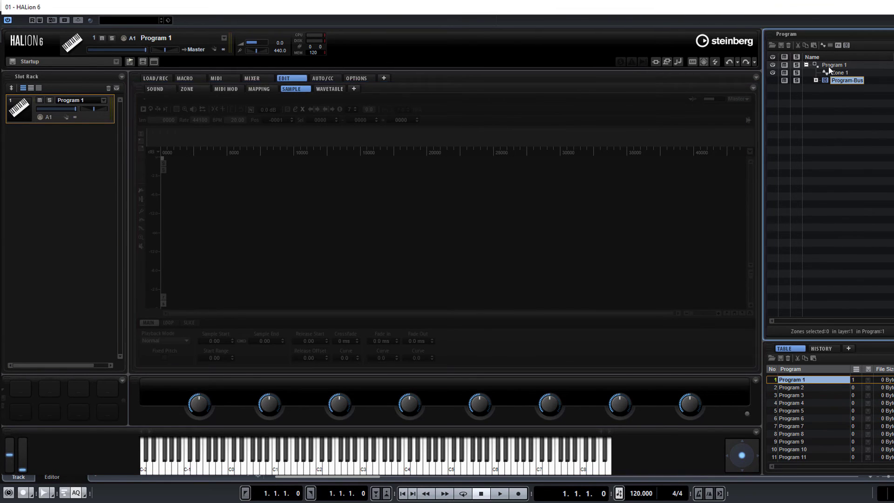
{"action": "left_click", "coordinate": [822, 45]}
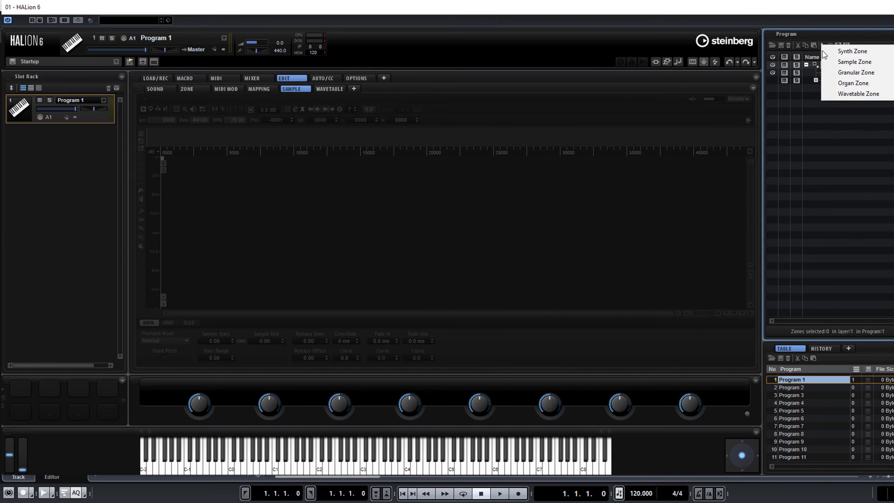
{"action": "left_click", "coordinate": [838, 92]}
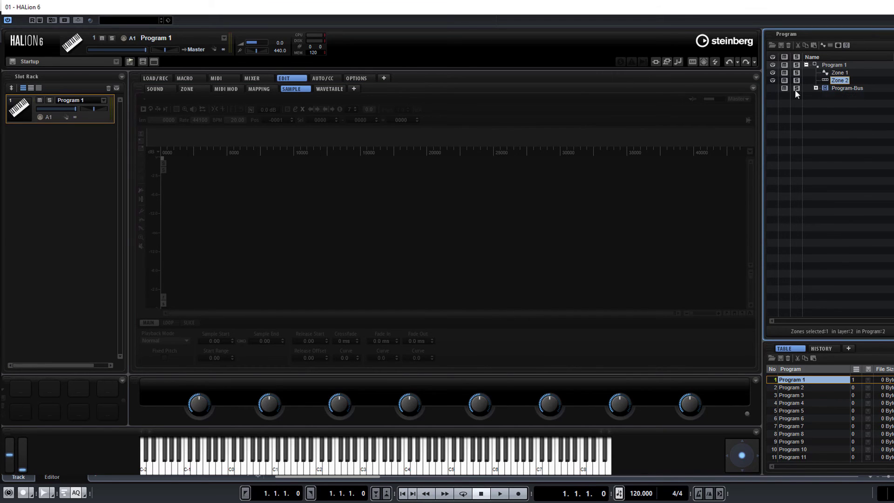
{"action": "left_click", "coordinate": [331, 89]}
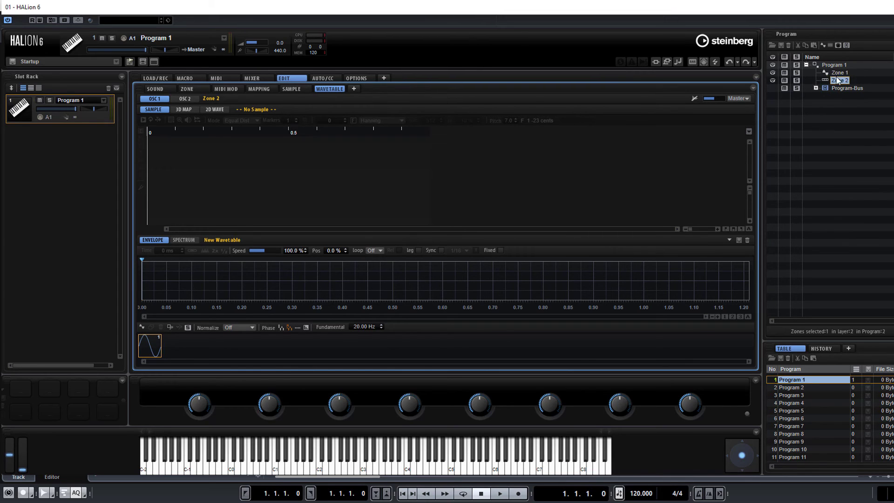
Add a Granular Zone to Program 1 and show Zone 1 in the mapping editor
{"action": "left_click", "coordinate": [823, 47]}
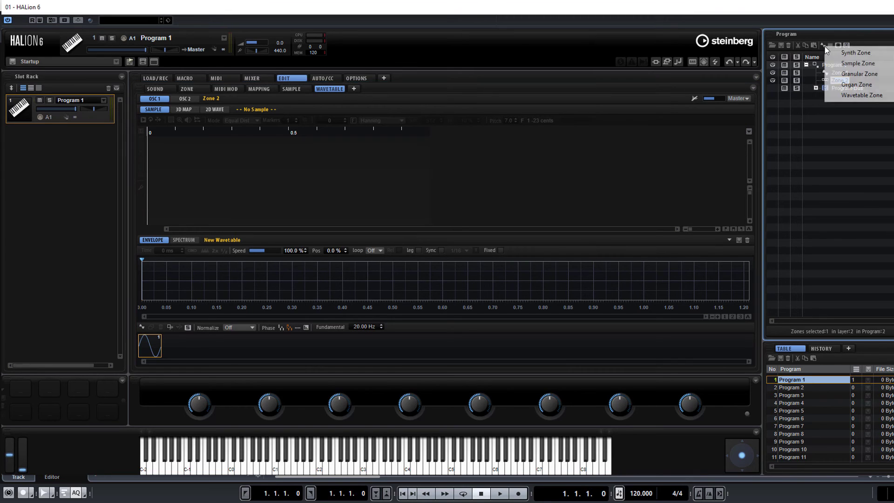
{"action": "left_click", "coordinate": [841, 74]}
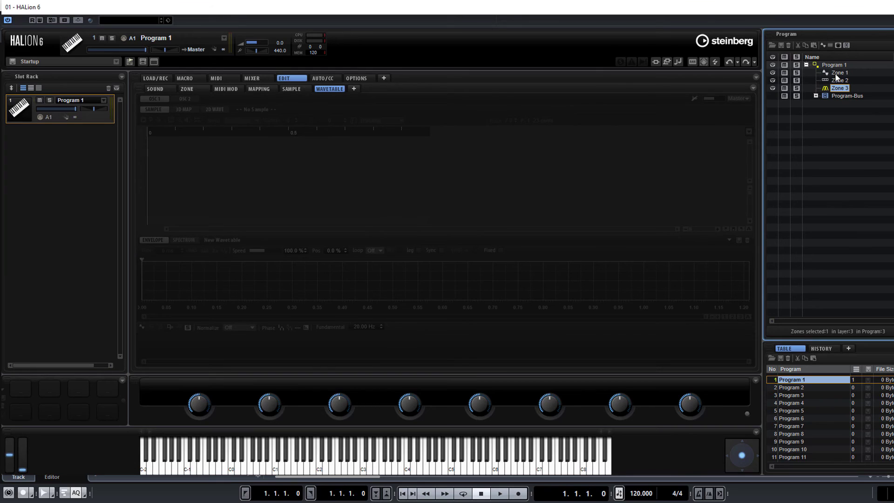
{"action": "left_click", "coordinate": [836, 73]}
{"action": "left_click", "coordinate": [271, 90]}
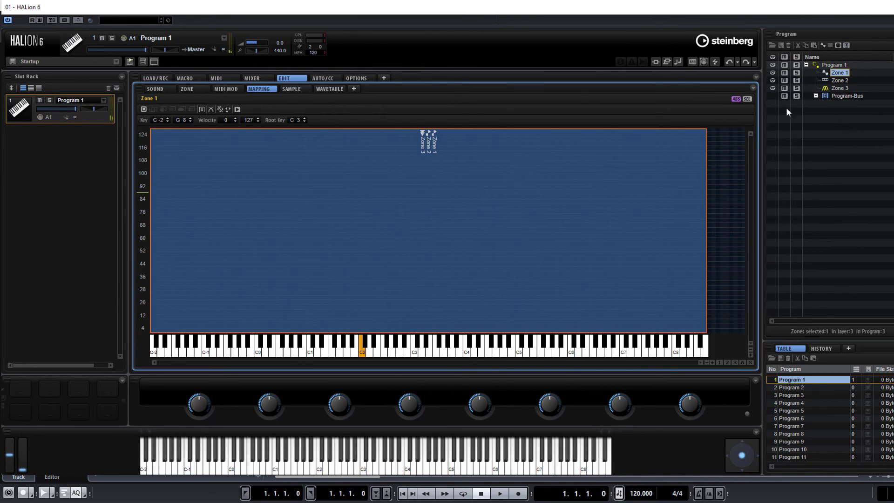
Bypass the REVerence and MultiDelay effects on the Program-Bus
{"action": "left_click", "coordinate": [856, 97]}
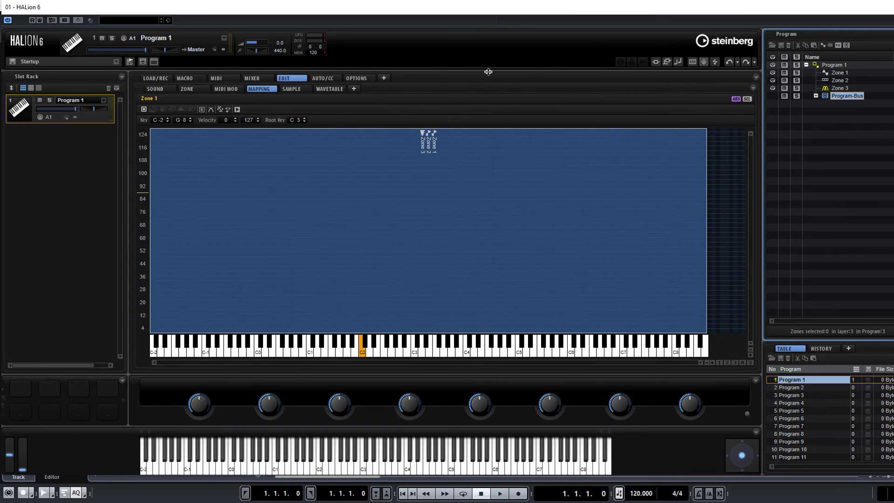
{"action": "left_click", "coordinate": [167, 89]}
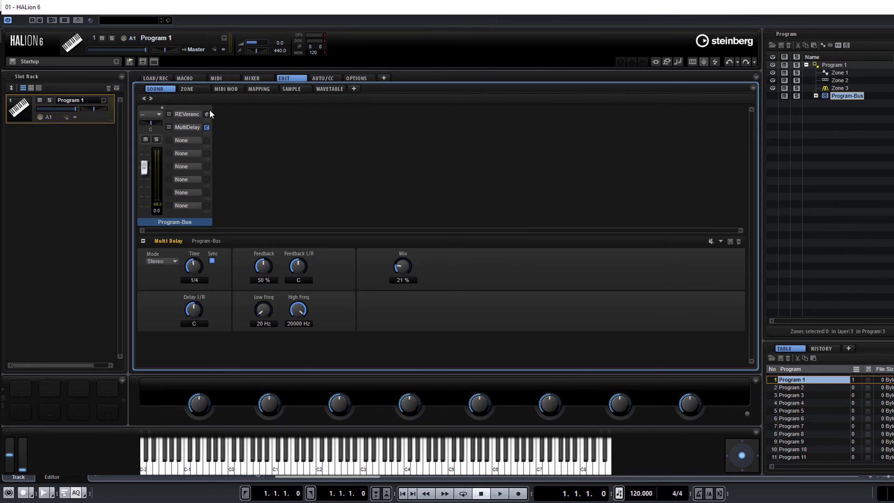
{"action": "left_click", "coordinate": [169, 126]}
Mute Zone 1 and Zone 3 so that only the wavetable Zone 2 is heard
{"action": "left_click", "coordinate": [784, 73]}
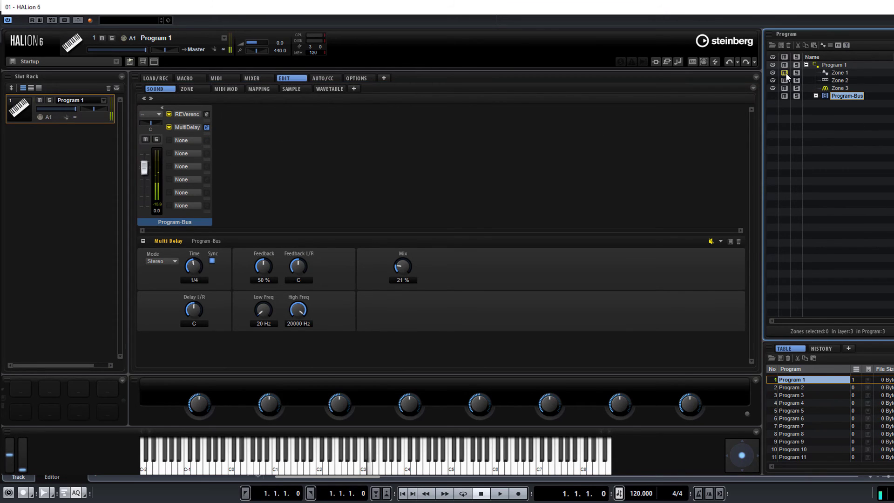
{"action": "left_click", "coordinate": [784, 80]}
{"action": "left_click", "coordinate": [784, 88]}
Enable the multi oscillator on Zone 2's first wavetable oscillator, with a number of 2.5 and a detune of 27
{"action": "left_click", "coordinate": [334, 91]}
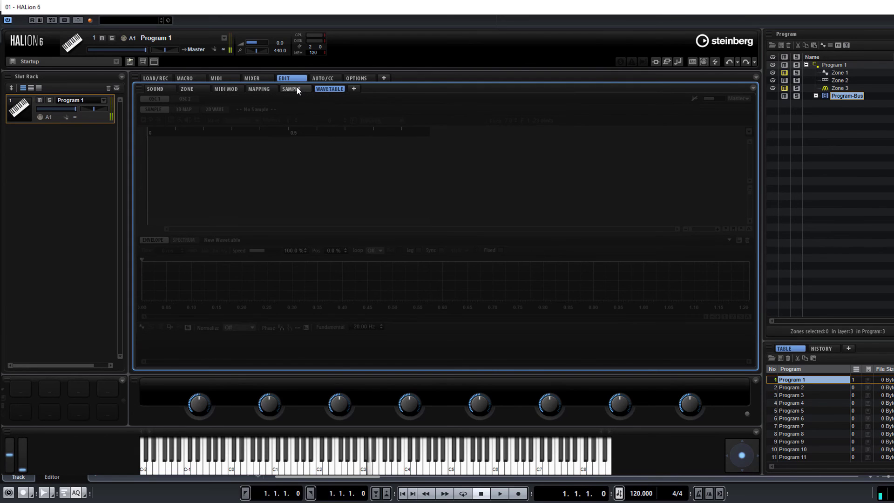
{"action": "left_click", "coordinate": [834, 82]}
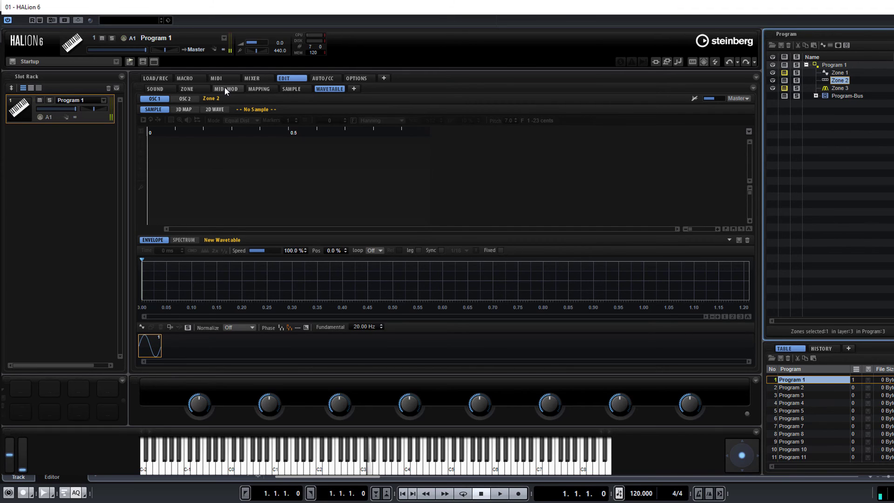
{"action": "left_click", "coordinate": [162, 88]}
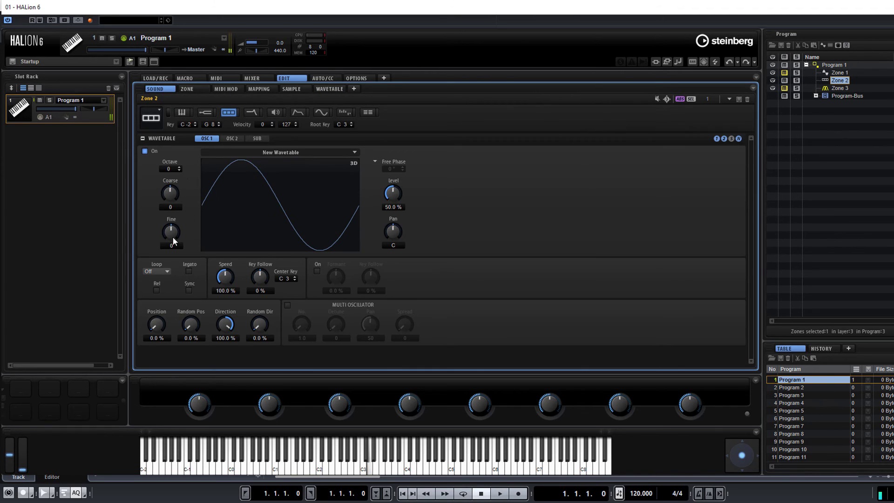
{"action": "left_click", "coordinate": [287, 305]}
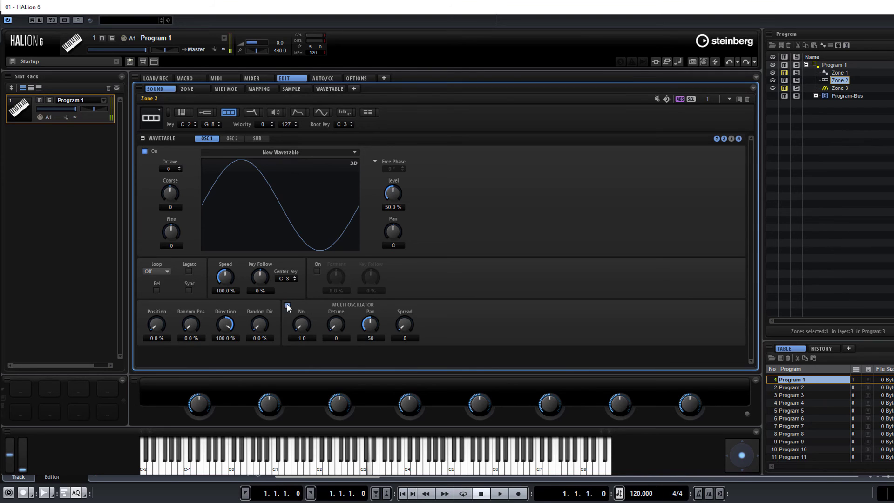
{"action": "left_click_drag", "start_coordinate": [303, 323], "coordinate": [306, 308]}
{"action": "left_click_drag", "start_coordinate": [335, 324], "coordinate": [341, 300]}
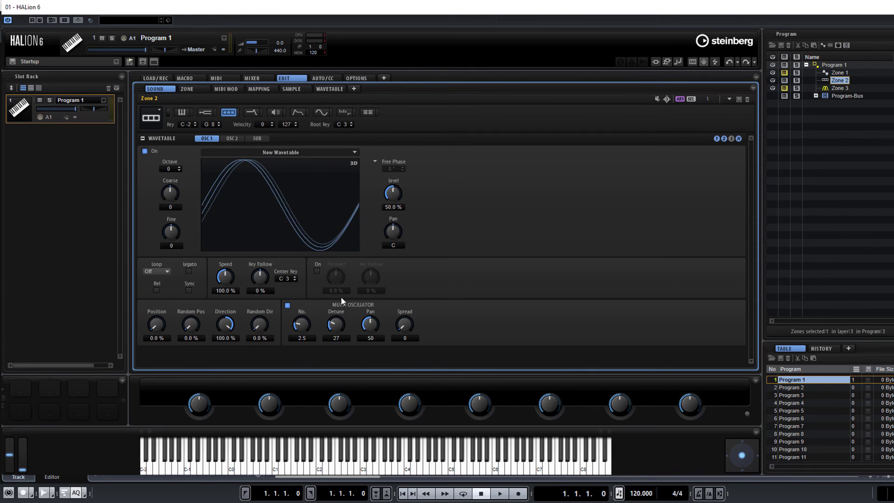
Load the Bandpass Noise wavetable from Anima's One-Shot category into Zone 2's first oscillator
{"action": "left_click", "coordinate": [355, 152]}
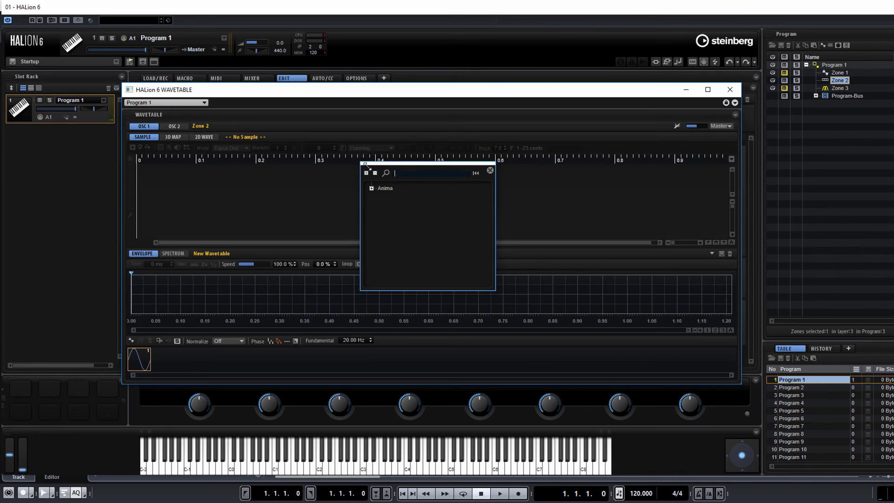
{"action": "left_click", "coordinate": [371, 188]}
{"action": "left_click", "coordinate": [381, 212]}
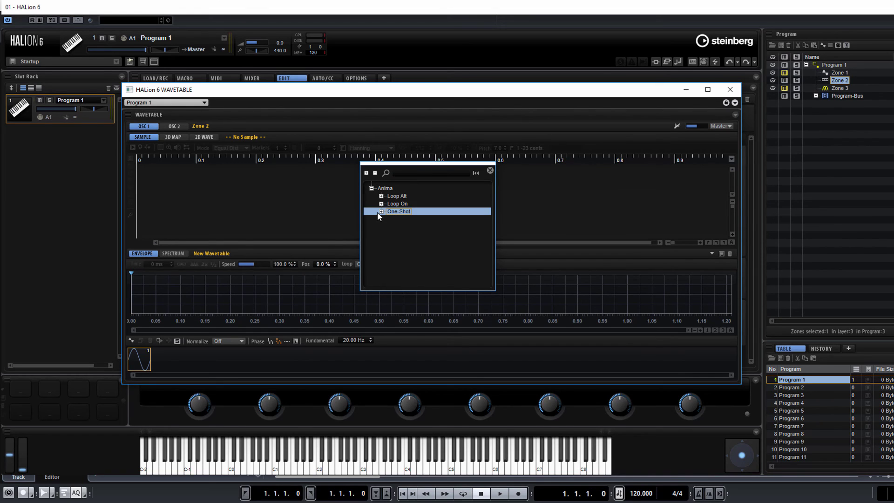
{"action": "left_click", "coordinate": [380, 211]}
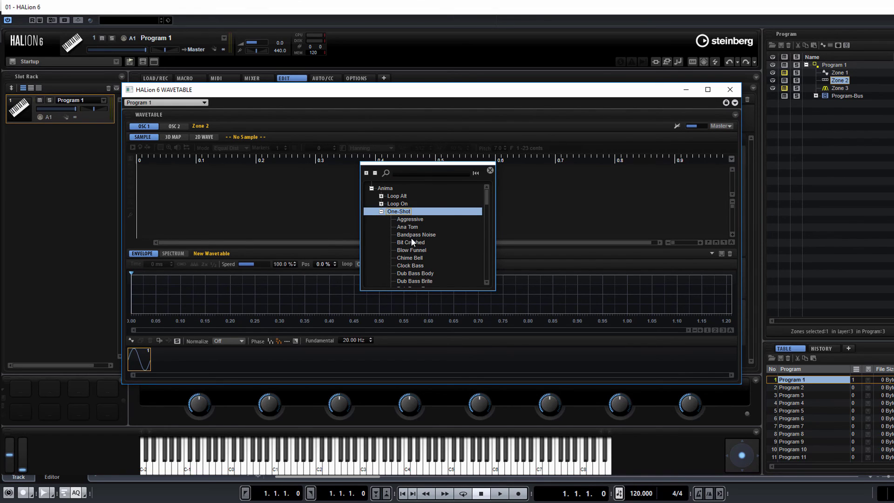
{"action": "double_click", "coordinate": [414, 235]}
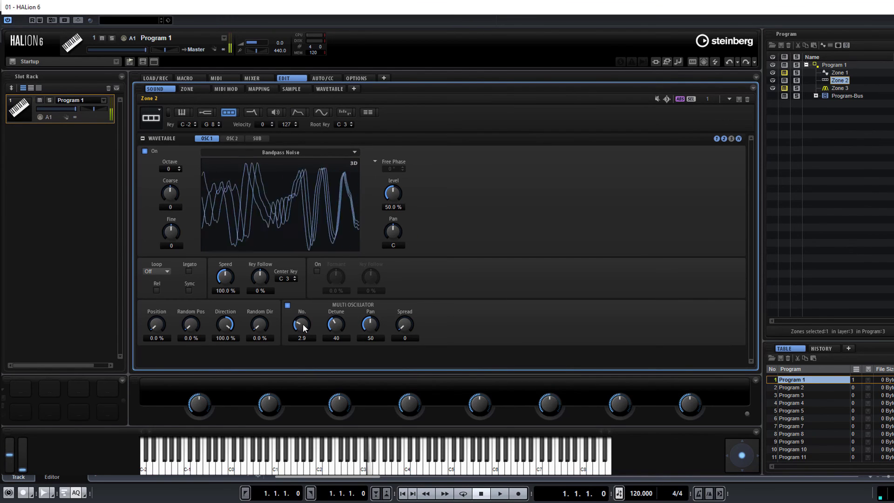
Unmute Zone 1 in the program tree
{"action": "left_click", "coordinate": [785, 74]}
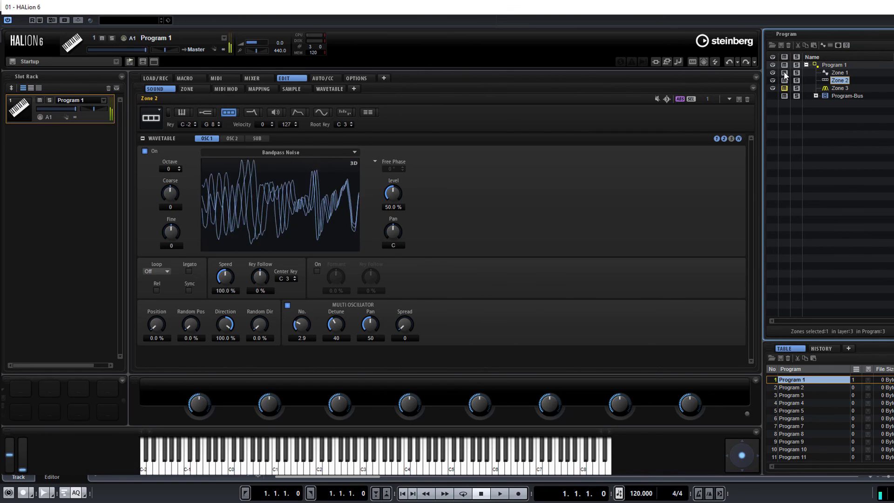